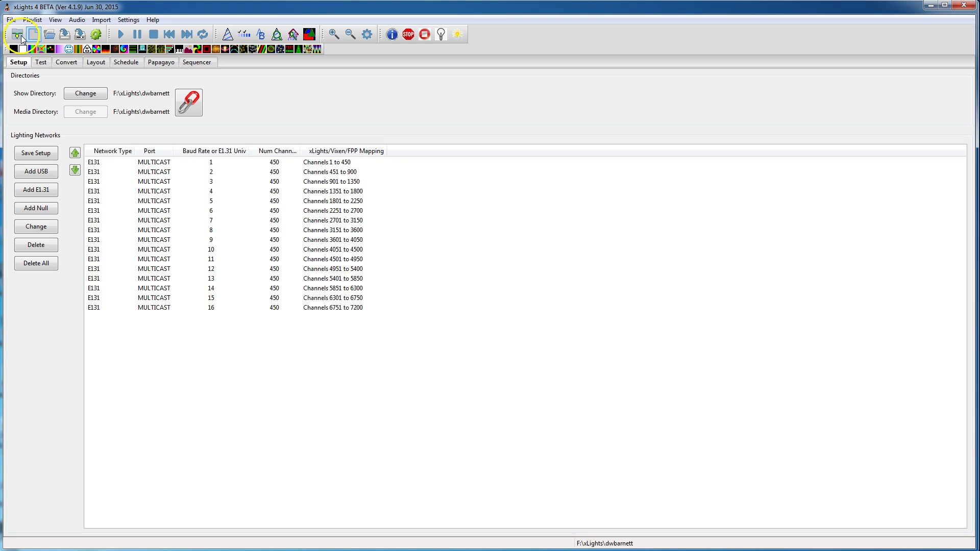
# Create a 20fps musical sequence using RockYeMerryGentlemen.mp3 as the song
pyautogui.click(195, 62)
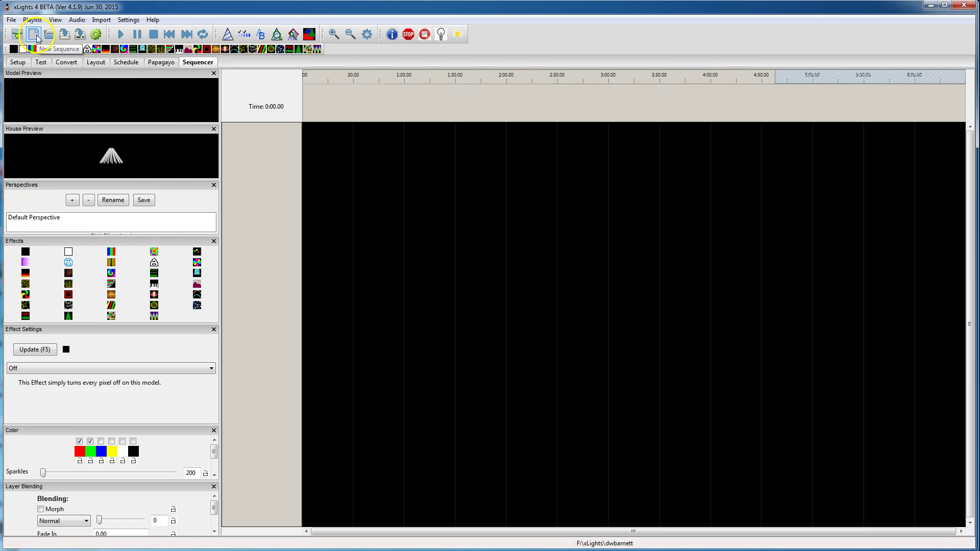
pyautogui.click(34, 35)
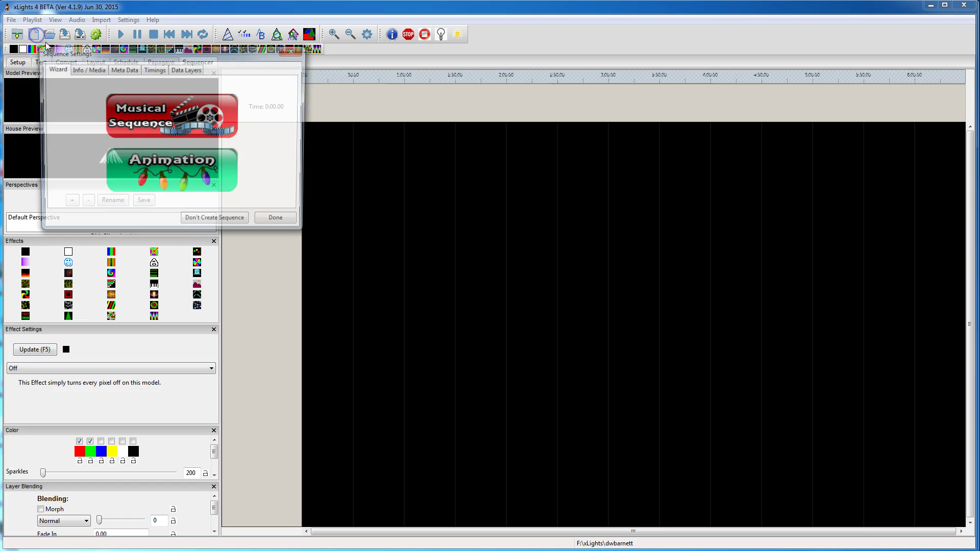
pyautogui.click(190, 125)
pyautogui.doubleClick(187, 131)
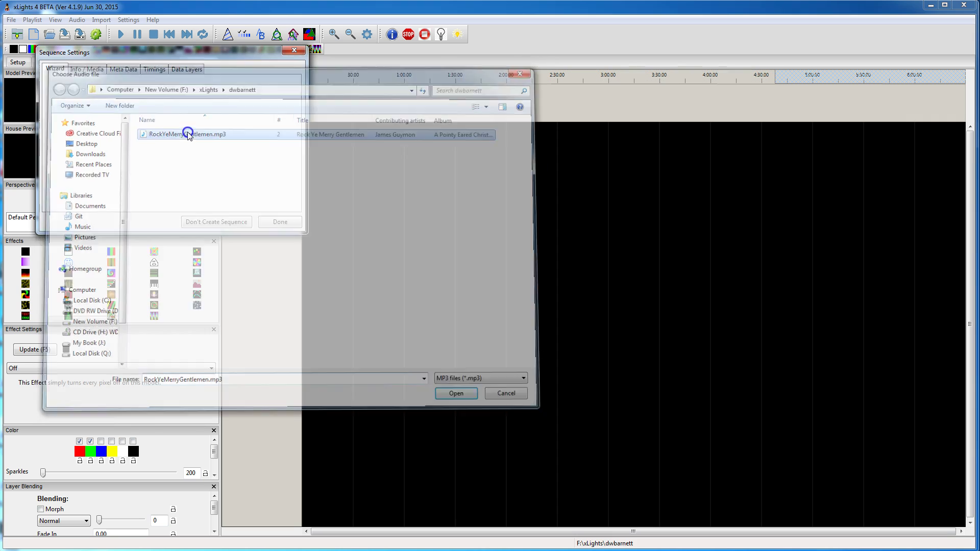
pyautogui.click(153, 136)
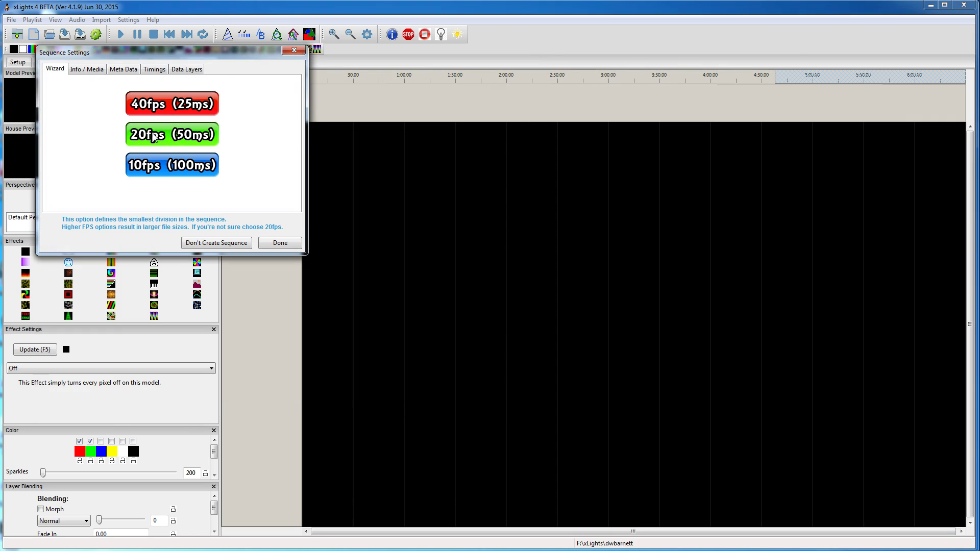
pyautogui.click(274, 230)
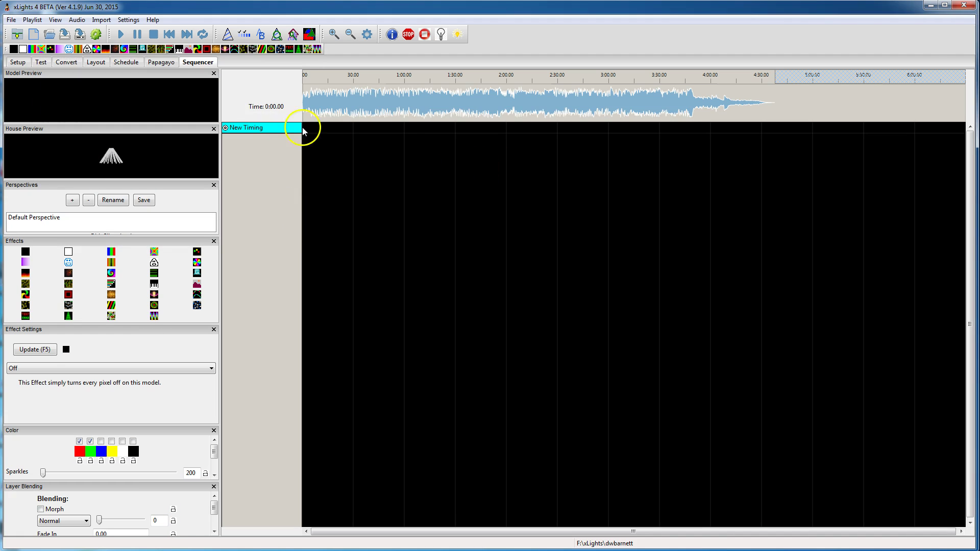
# Bring up the Sequence Elements panel from New Timing as an enlarged floating window
pyautogui.rightClick(255, 130)
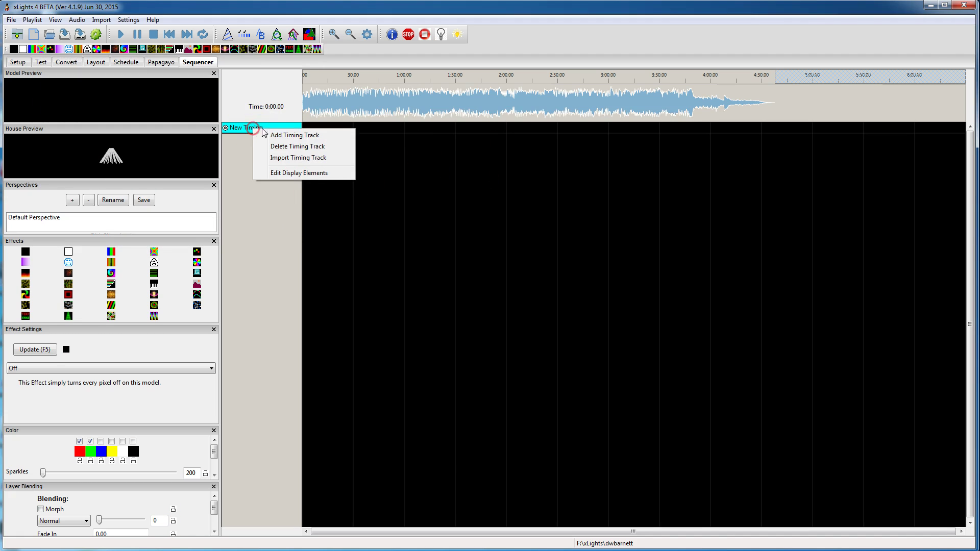
pyautogui.click(299, 174)
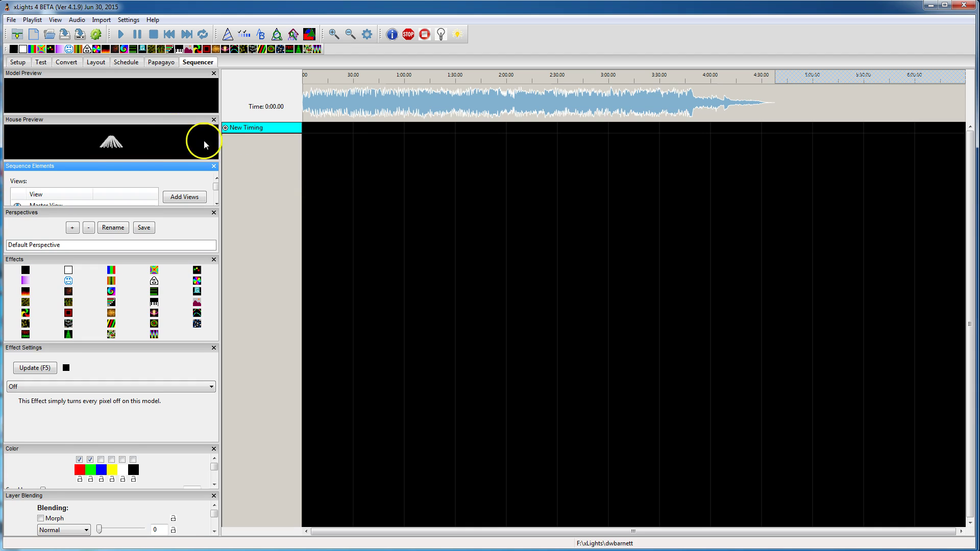
pyautogui.moveTo(178, 166); pyautogui.dragTo(271, 181)
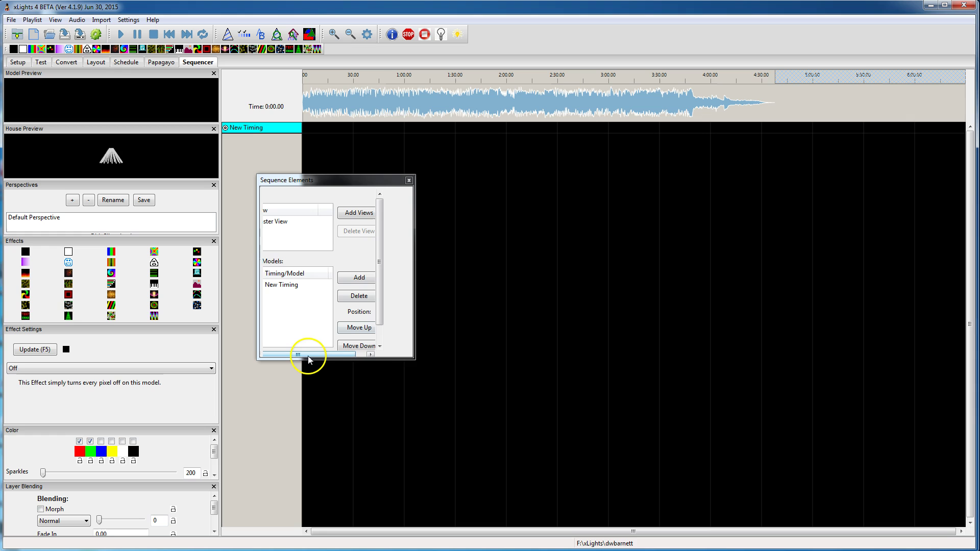
pyautogui.moveTo(413, 359); pyautogui.dragTo(437, 391)
# Add the 16x50 DMX mega model to the sequence, then dock and close the panel
pyautogui.click(409, 290)
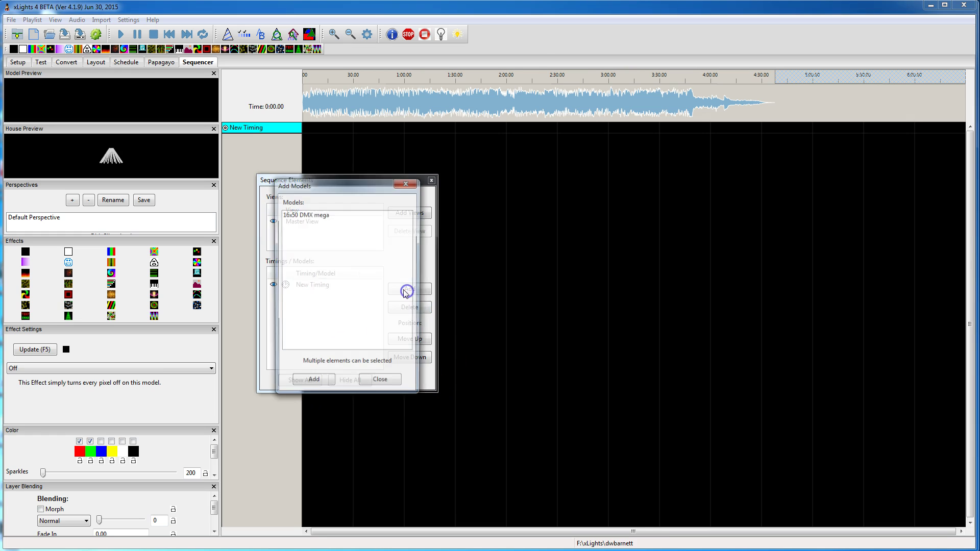
pyautogui.click(324, 214)
pyautogui.click(312, 383)
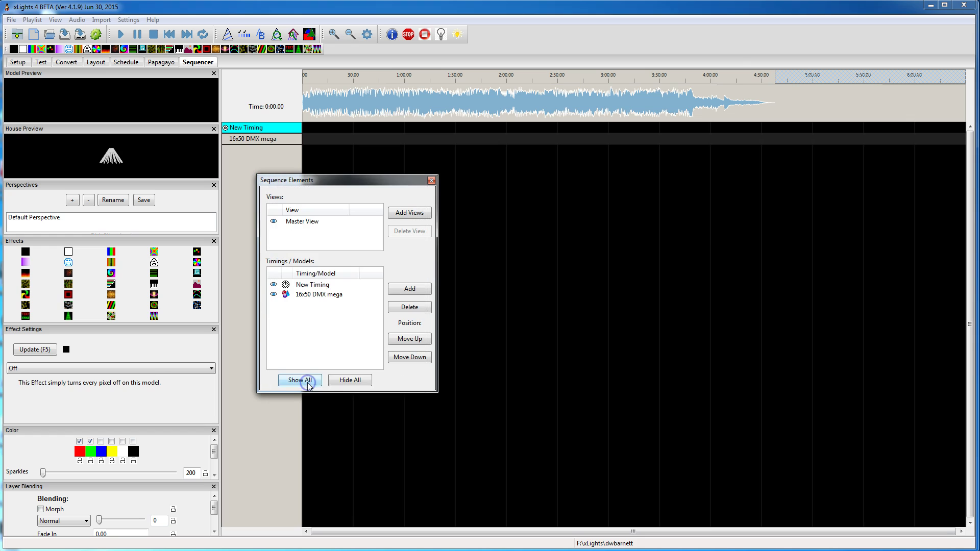
pyautogui.moveTo(426, 183); pyautogui.dragTo(210, 162)
pyautogui.click(213, 166)
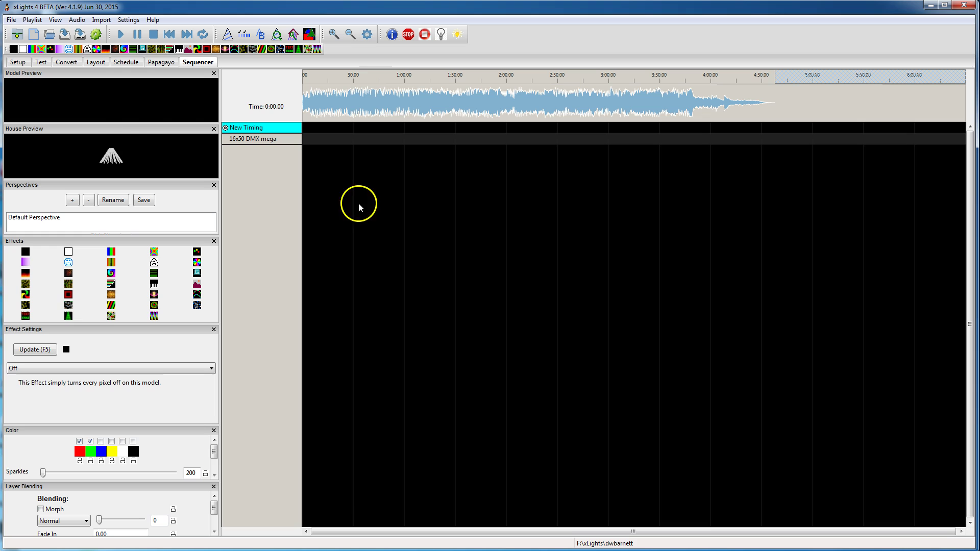
pyautogui.click(97, 63)
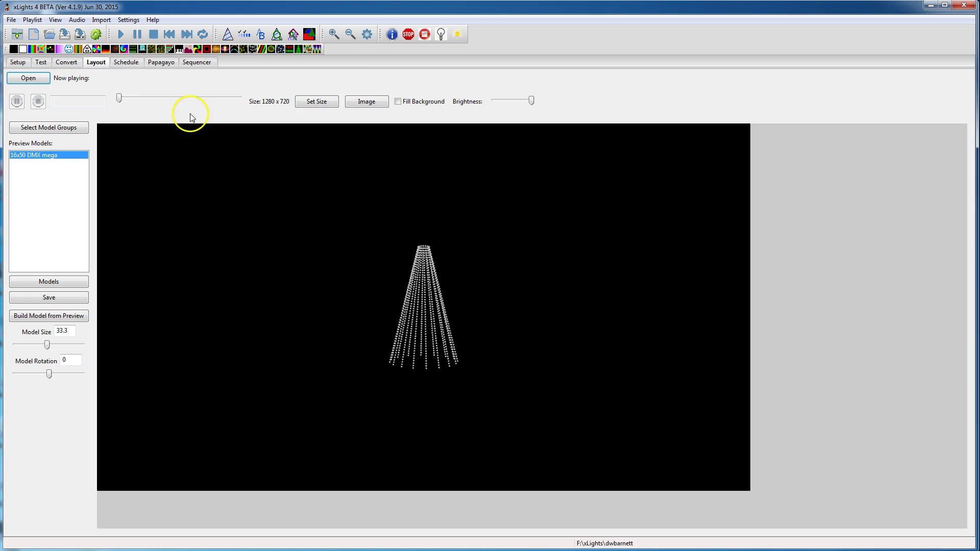
pyautogui.click(422, 317)
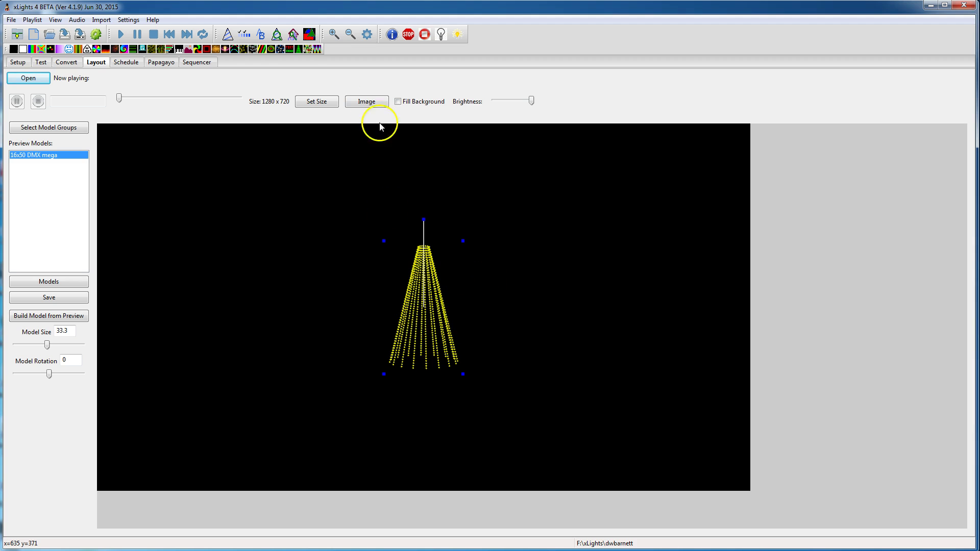
pyautogui.click(198, 62)
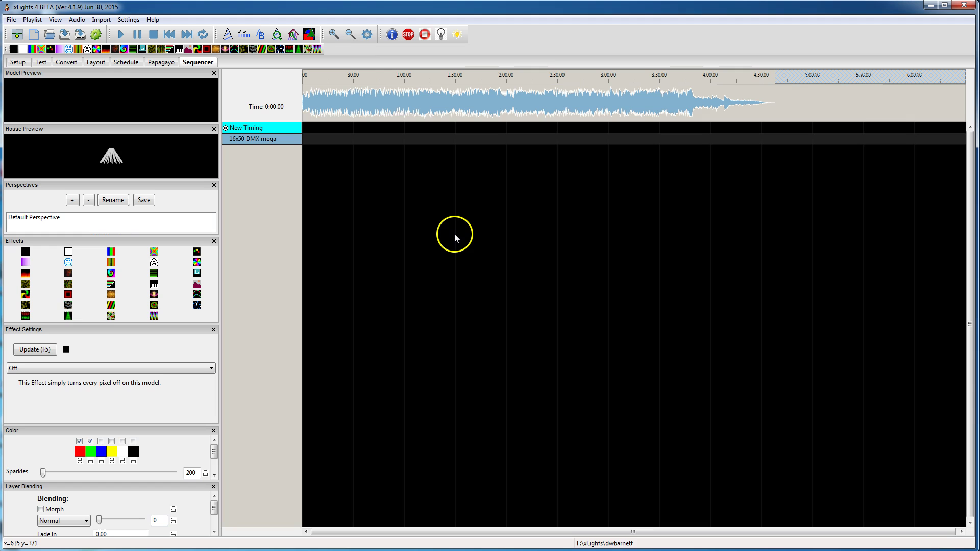
# Show the Data Layers section of the sequence settings
pyautogui.click(368, 34)
pyautogui.moveTo(230, 38); pyautogui.dragTo(454, 210)
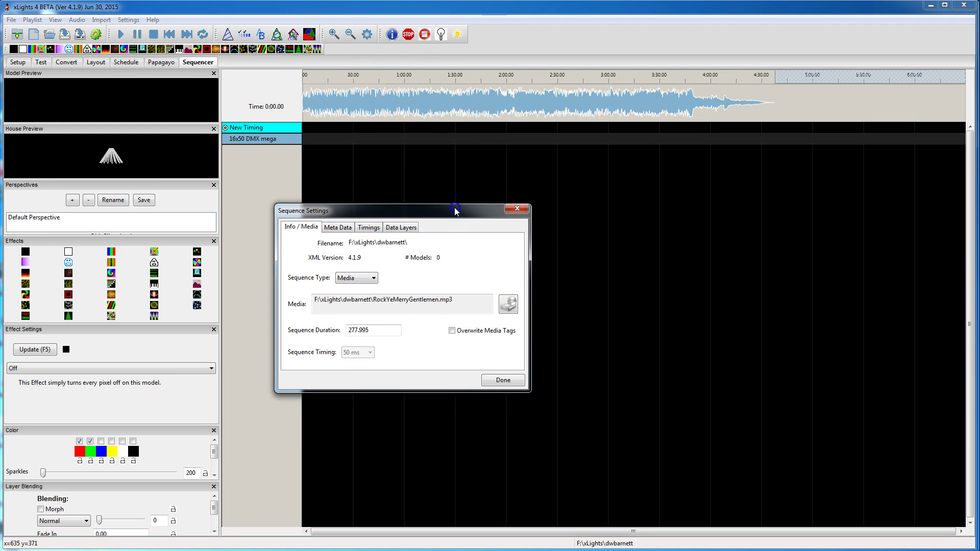
pyautogui.click(399, 227)
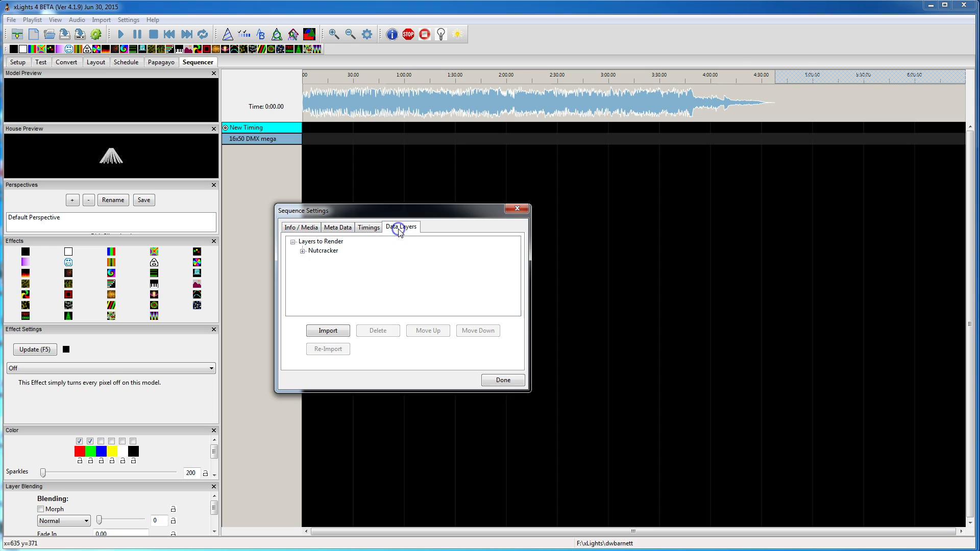
# Import Mad Russian RGB MegaTree 16_50.lms as a data layer with the LMS options unchanged
pyautogui.click(327, 330)
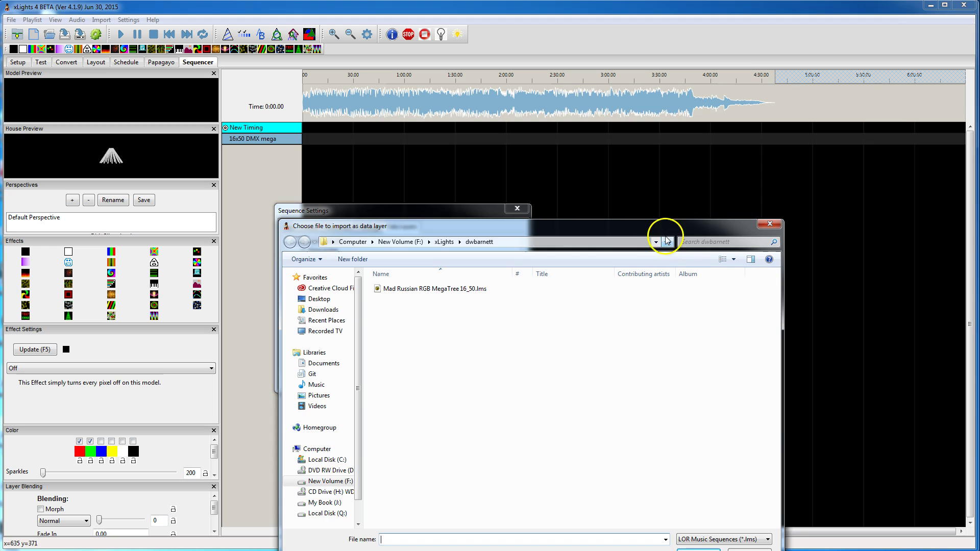
pyautogui.moveTo(665, 229); pyautogui.dragTo(666, 143)
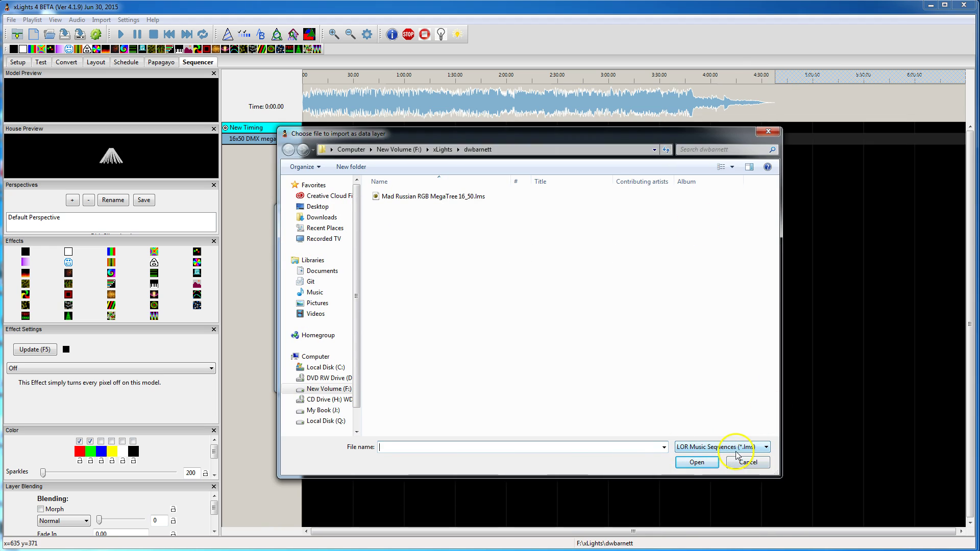
pyautogui.click(449, 197)
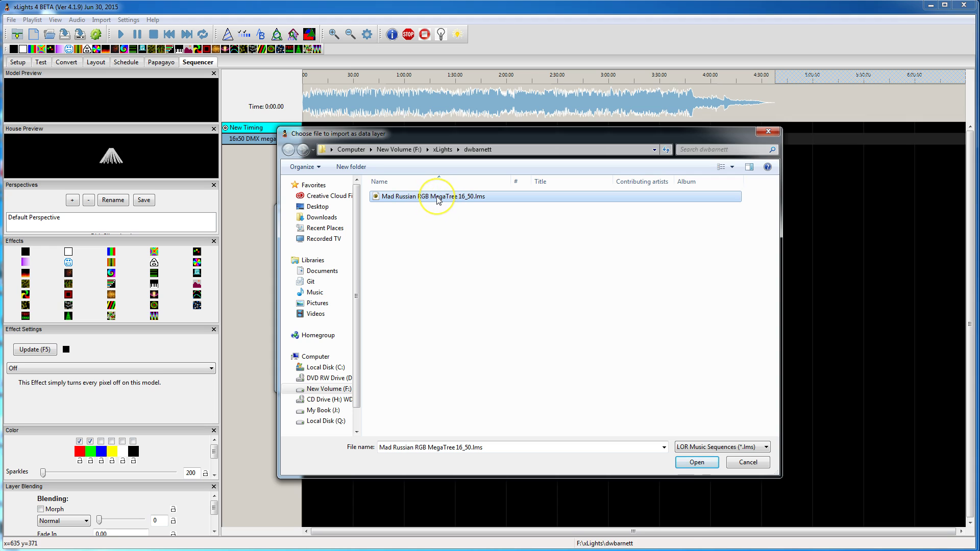
pyautogui.doubleClick(437, 197)
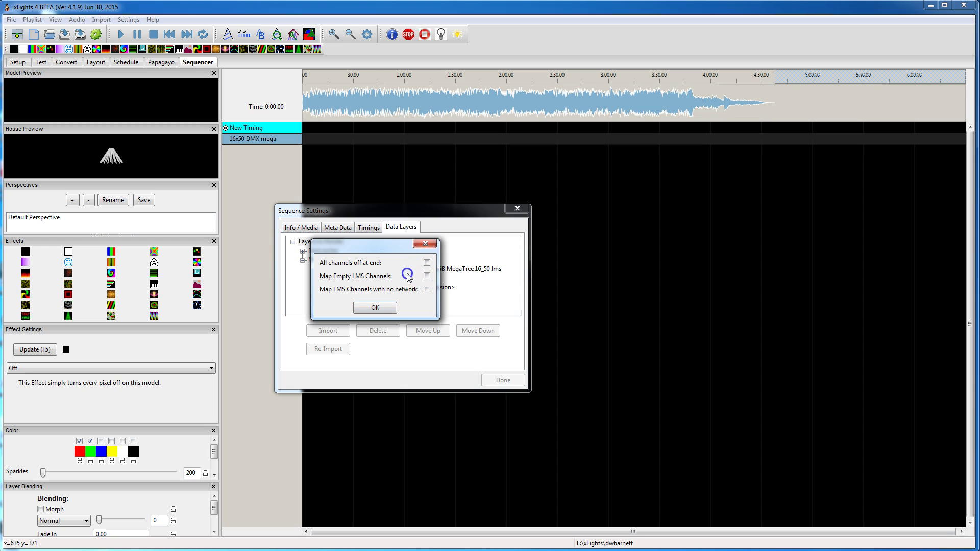
pyautogui.click(375, 308)
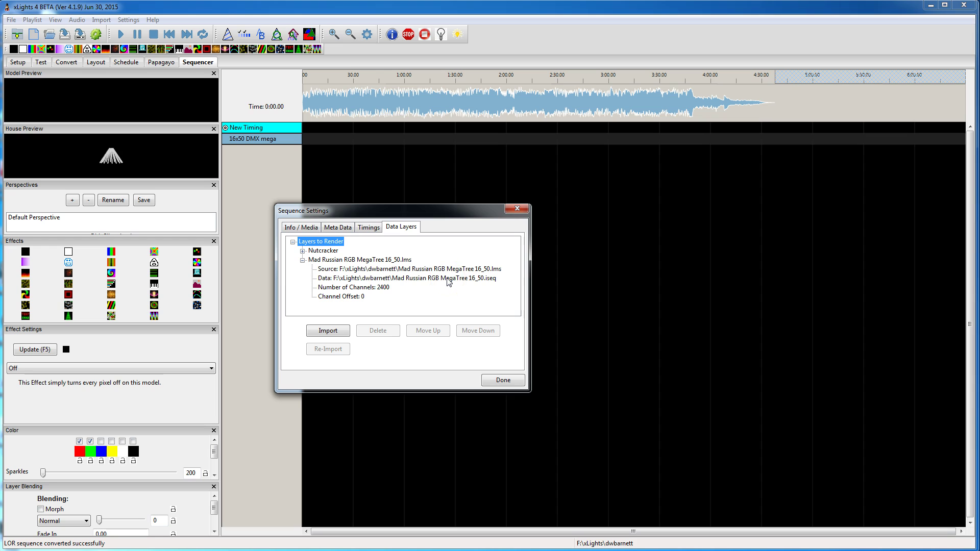
# Select the converted Mad Russian data layer and close the sequence settings
pyautogui.click(326, 261)
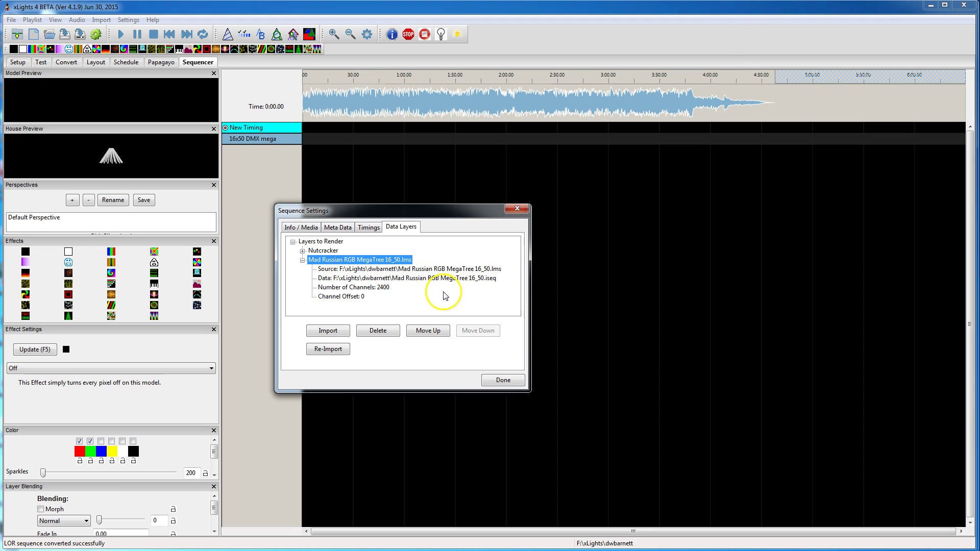
pyautogui.click(503, 381)
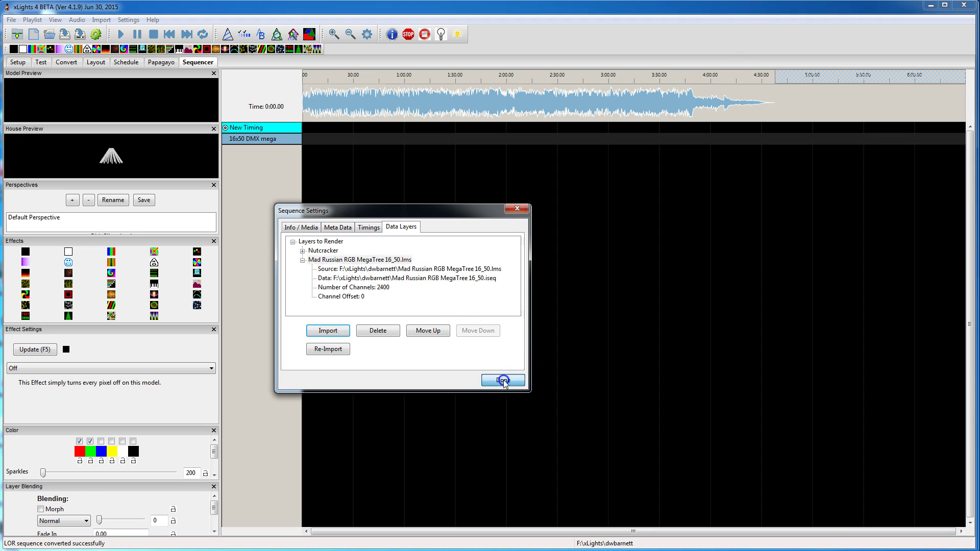
# Expand the 16x50 DMX mega model and Strand 1, and briefly play from about 1:05
pyautogui.doubleClick(251, 138)
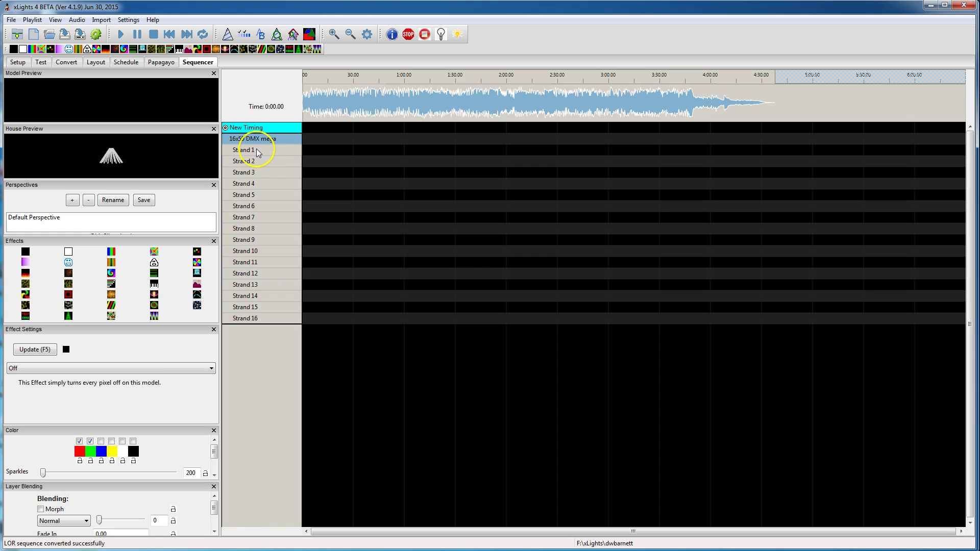
pyautogui.doubleClick(257, 149)
pyautogui.click(350, 526)
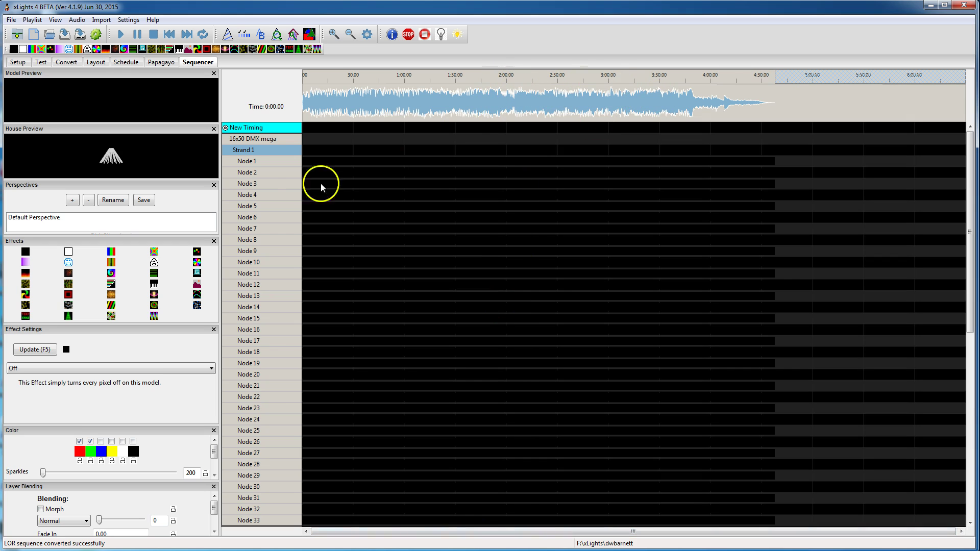
pyautogui.click(413, 77)
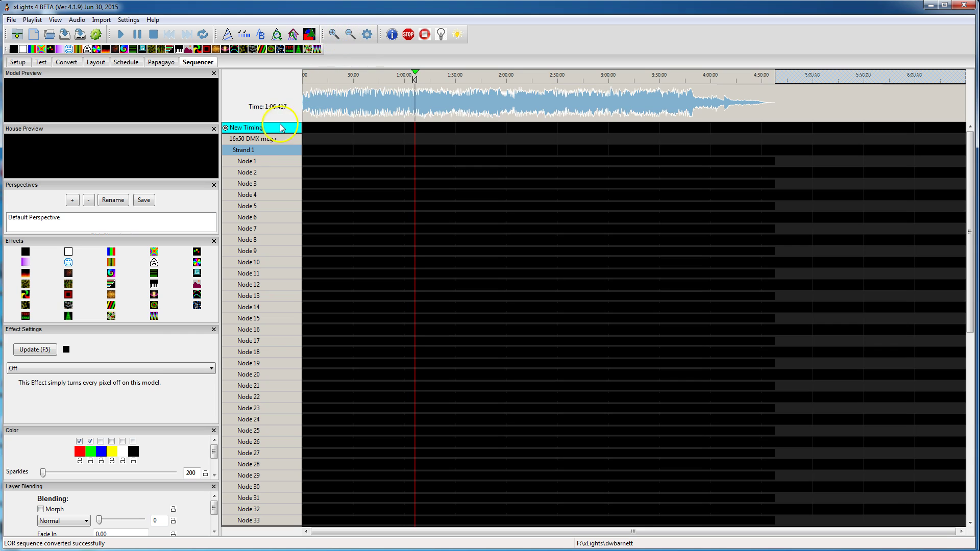
pyautogui.click(154, 34)
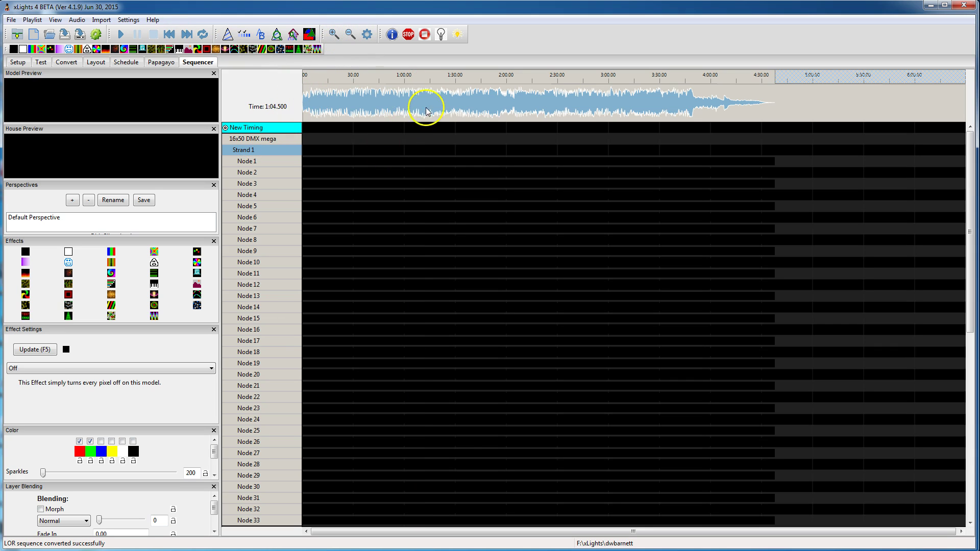
# Zoom the timeline in and show Strand 5's node rows instead of Strand 1's
pyautogui.click(333, 34)
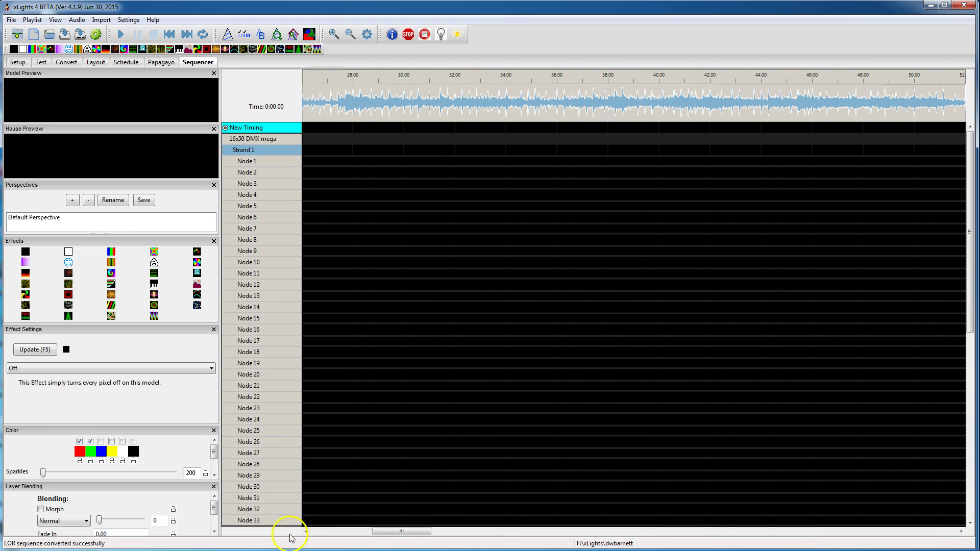
pyautogui.doubleClick(244, 153)
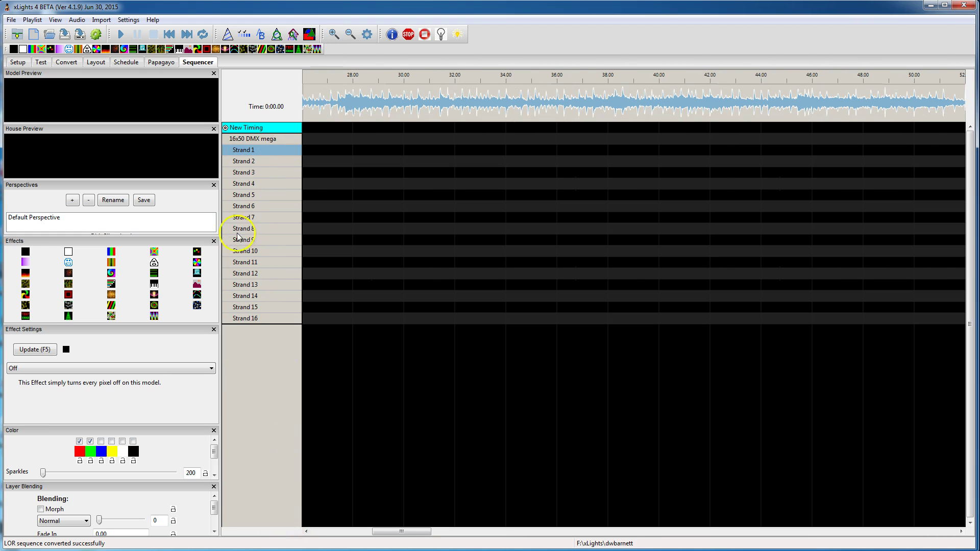
pyautogui.doubleClick(245, 195)
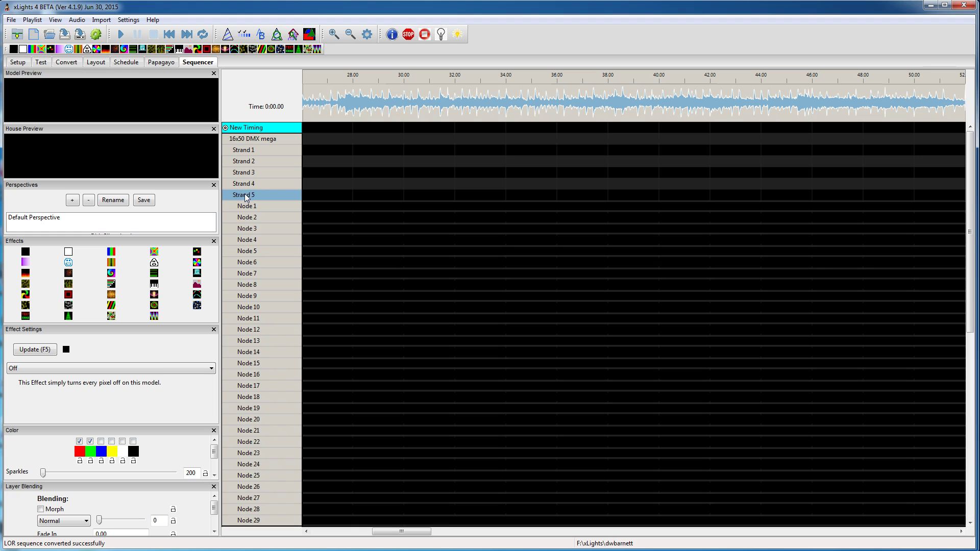
pyautogui.moveTo(401, 531); pyautogui.dragTo(327, 532)
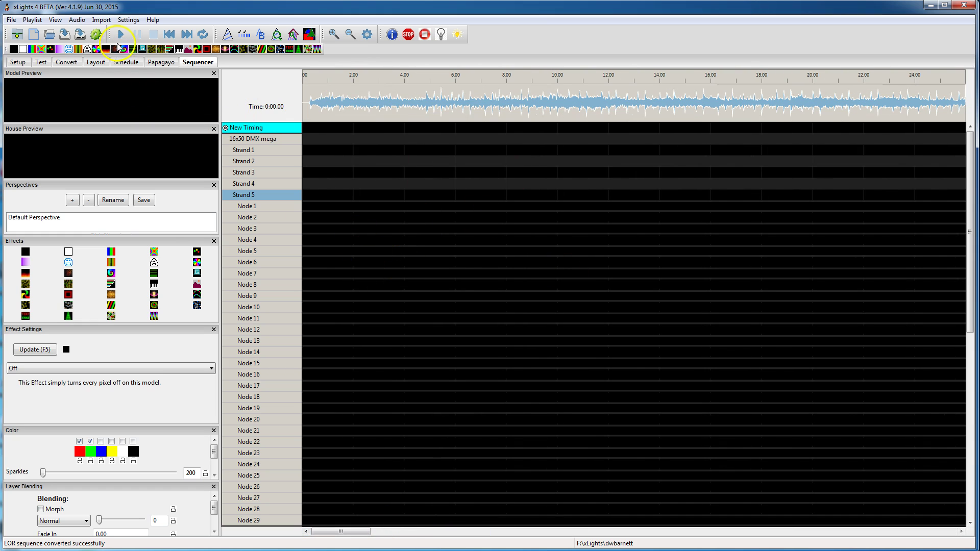
# Render all effects in the sequence
pyautogui.click(469, 187)
pyautogui.click(321, 164)
pyautogui.click(95, 38)
# Save the sequence as TestMadRussian, then zoom out and play from about 0:30
pyautogui.click(65, 34)
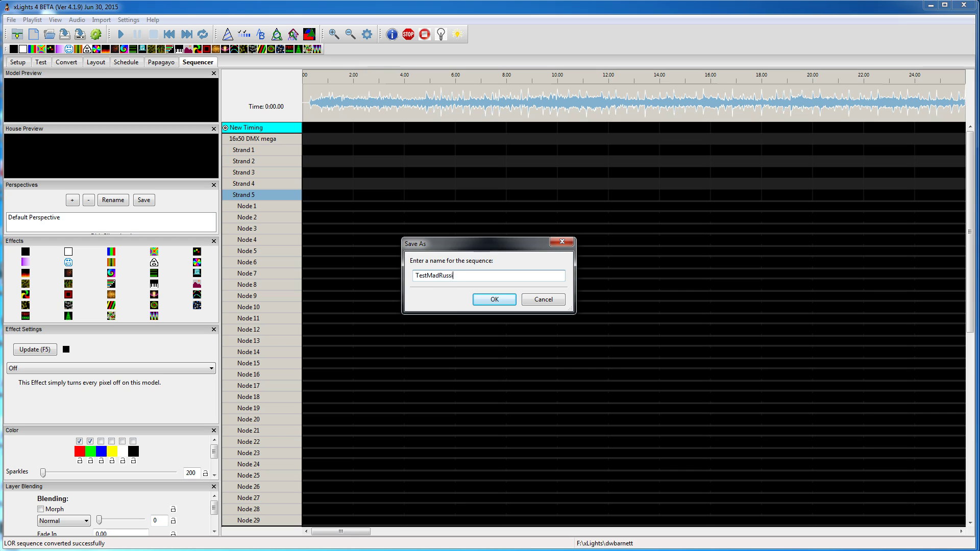
pyautogui.click(494, 300)
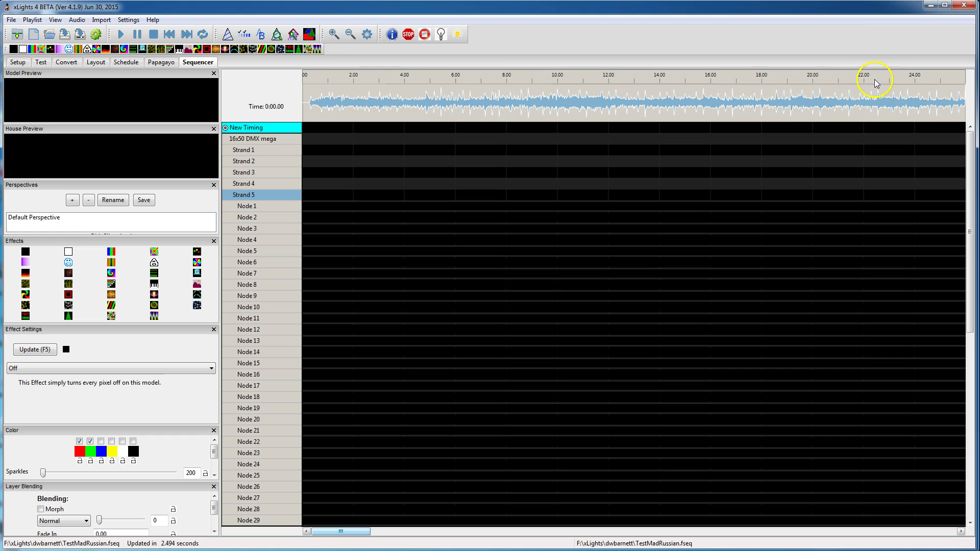
pyautogui.click(351, 34)
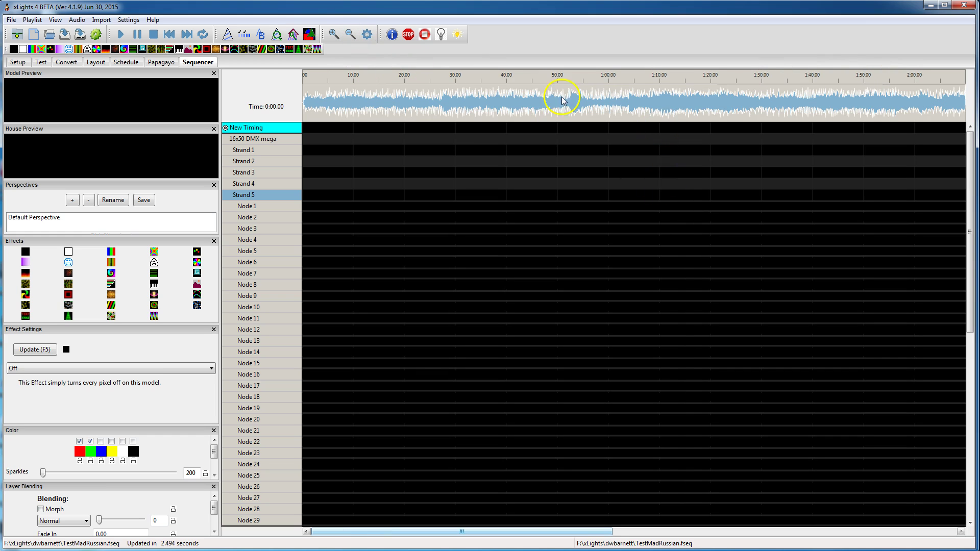
pyautogui.click(457, 79)
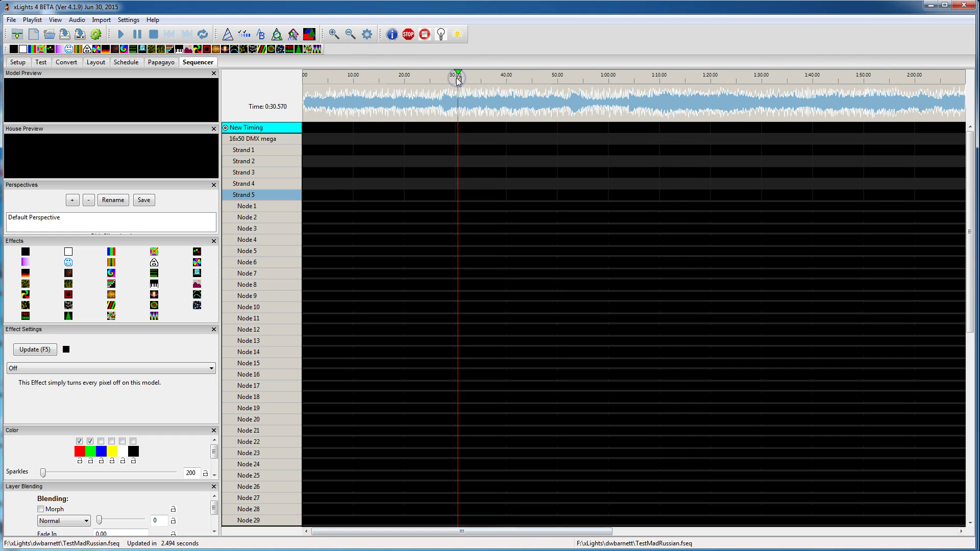
# Float the house preview as a larger window over the grid, collapsing Strand 5
pyautogui.moveTo(445, 539)
pyautogui.mouseDown()
pyautogui.moveTo(682, 532)
pyautogui.moveTo(437, 531)
pyautogui.mouseUp()
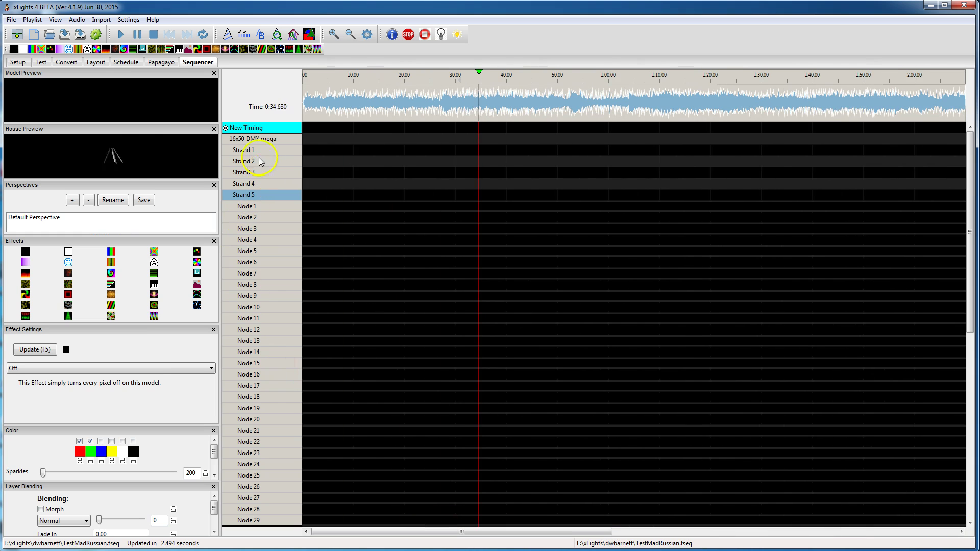
pyautogui.moveTo(122, 128); pyautogui.dragTo(449, 230)
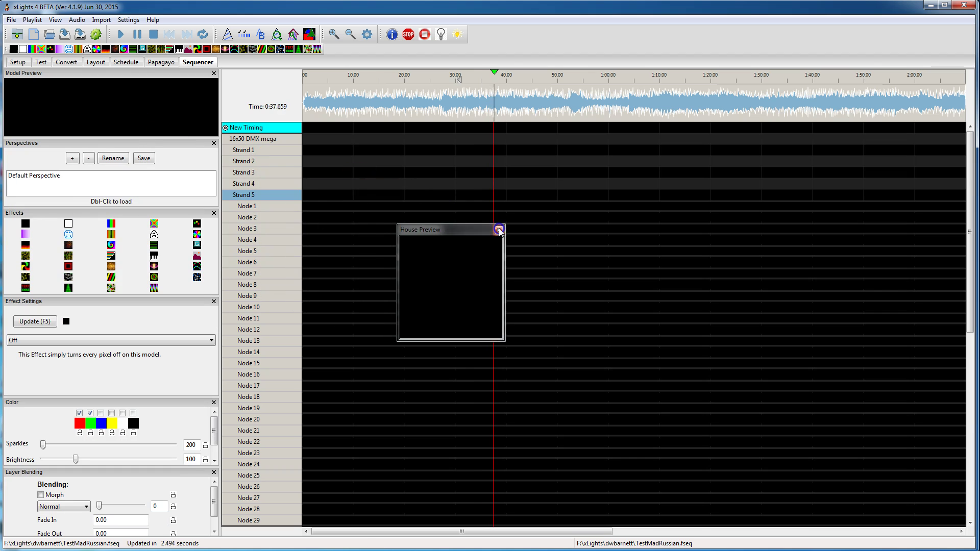
pyautogui.doubleClick(250, 195)
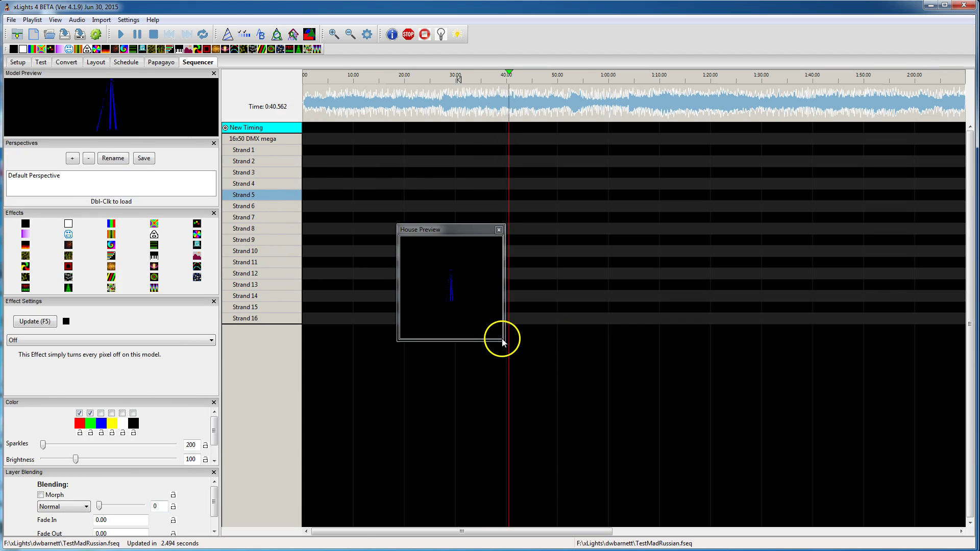
pyautogui.moveTo(502, 341); pyautogui.dragTo(658, 446)
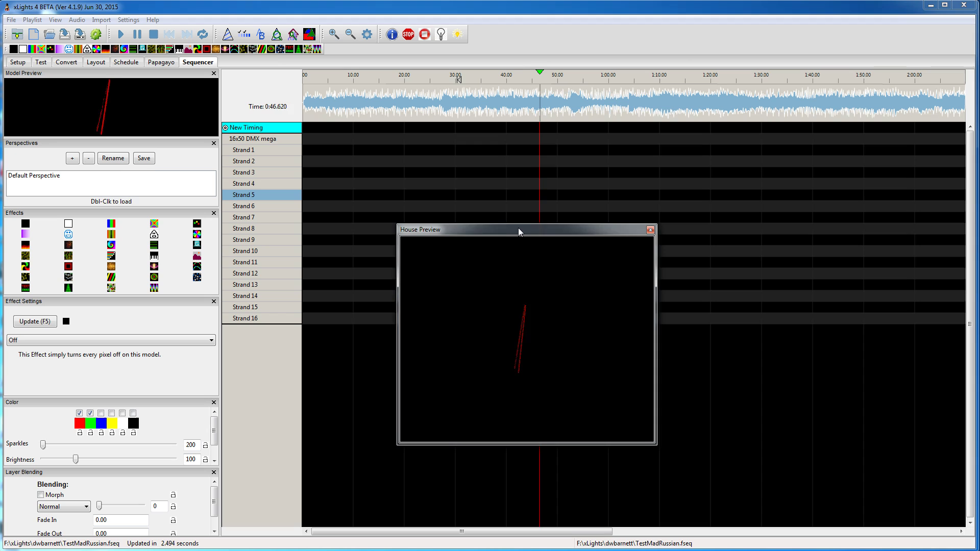
pyautogui.moveTo(518, 227); pyautogui.dragTo(445, 159)
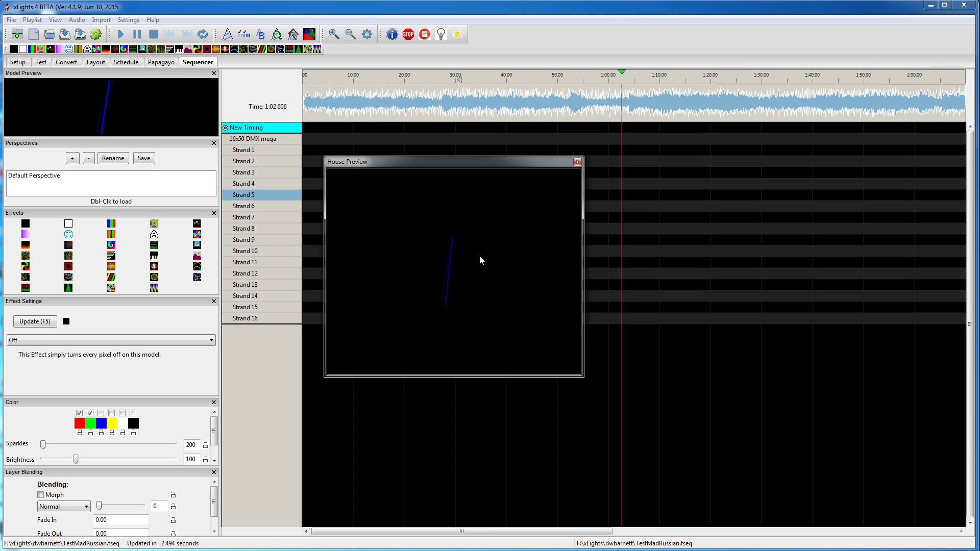
# Resume playback from about 1:32 while expanding and collapsing Strands 2 and 14
pyautogui.click(135, 34)
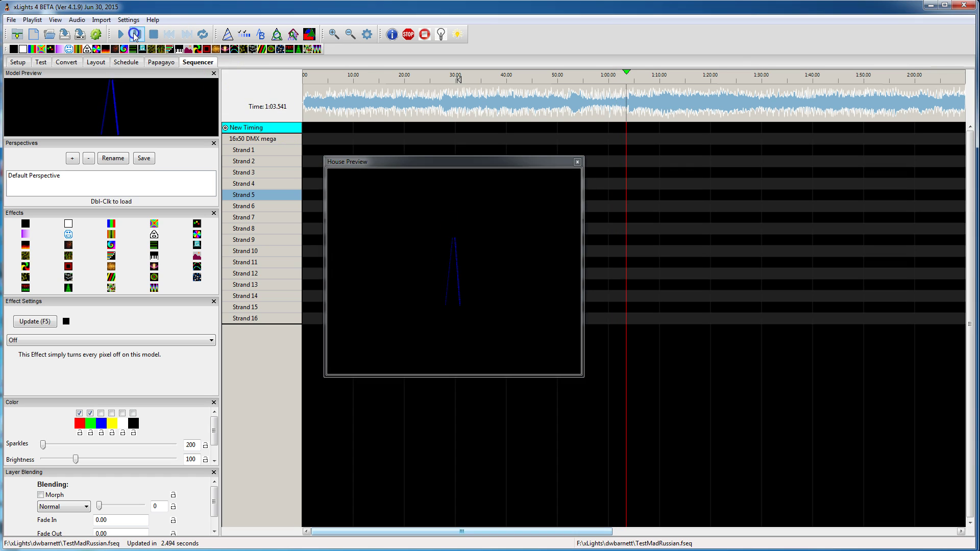
pyautogui.click(772, 78)
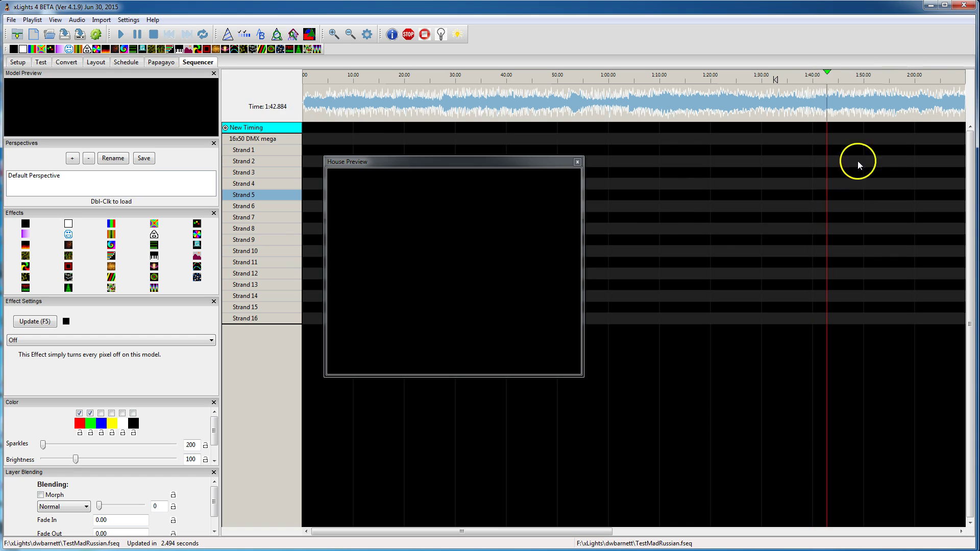
pyautogui.doubleClick(244, 162)
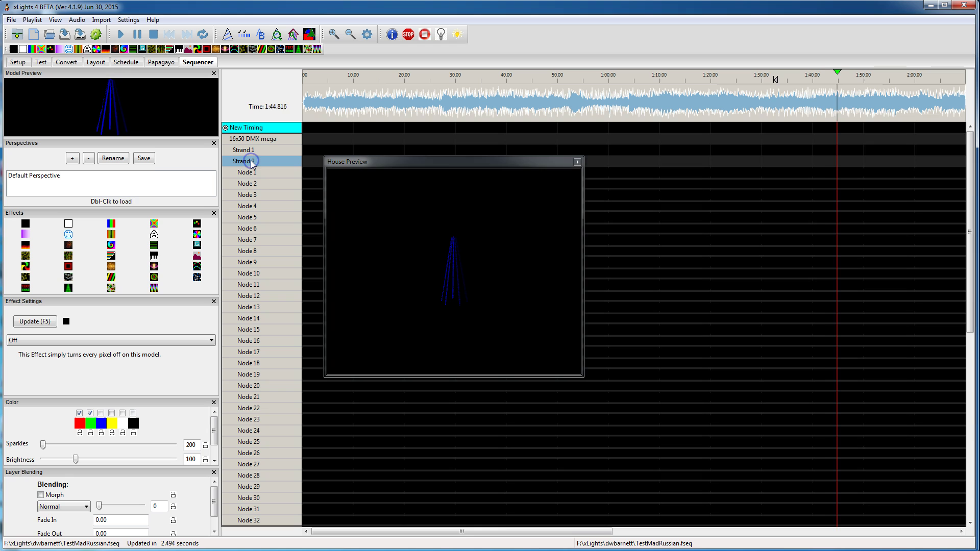
pyautogui.doubleClick(248, 299)
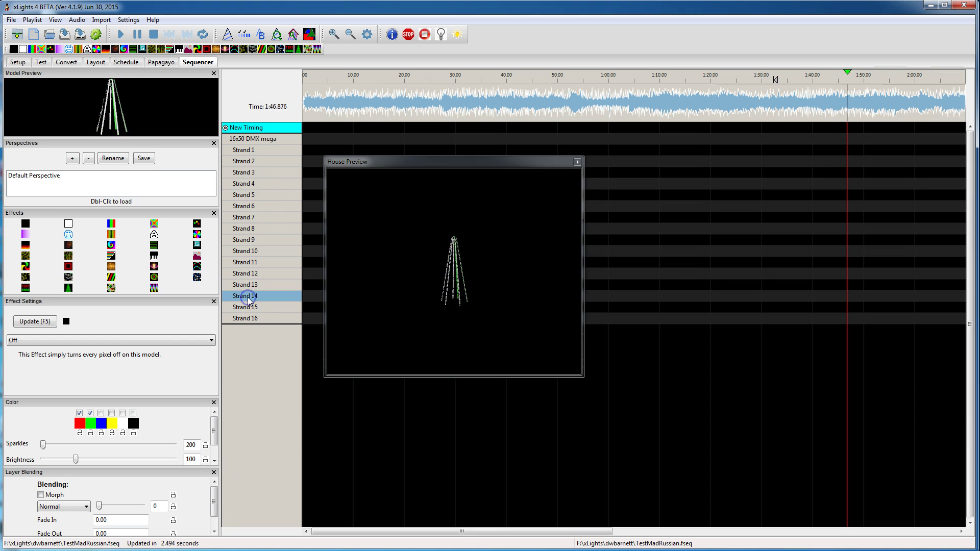
pyautogui.doubleClick(248, 298)
pyautogui.doubleClick(249, 298)
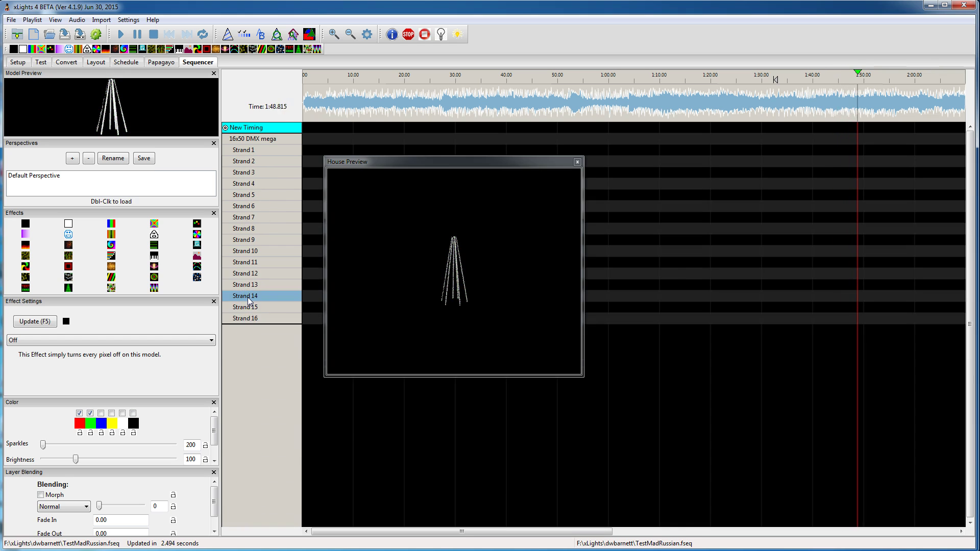
# Expand Strand 4, shift the house preview right, and scroll the timeline to roughly 2:30–4:30
pyautogui.moveTo(584, 531); pyautogui.dragTo(721, 531)
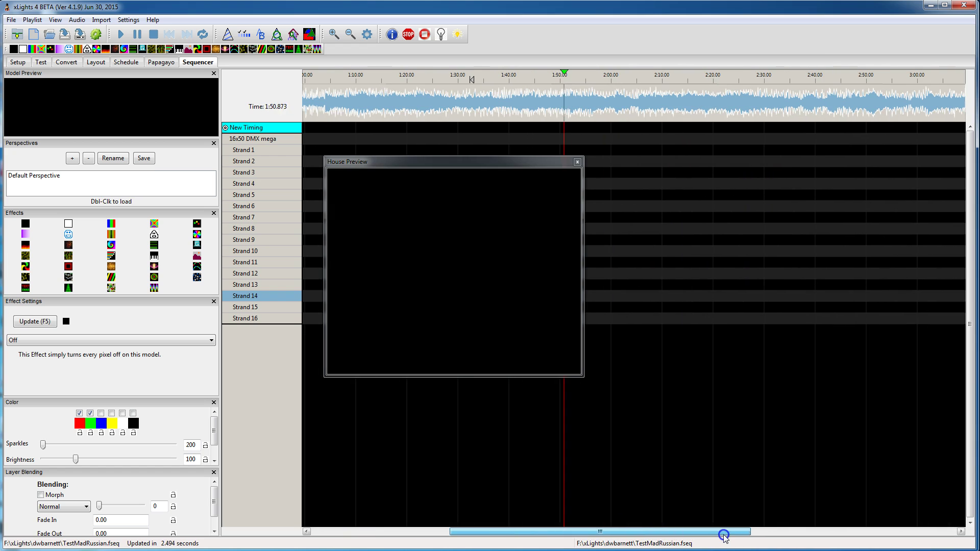
pyautogui.doubleClick(265, 185)
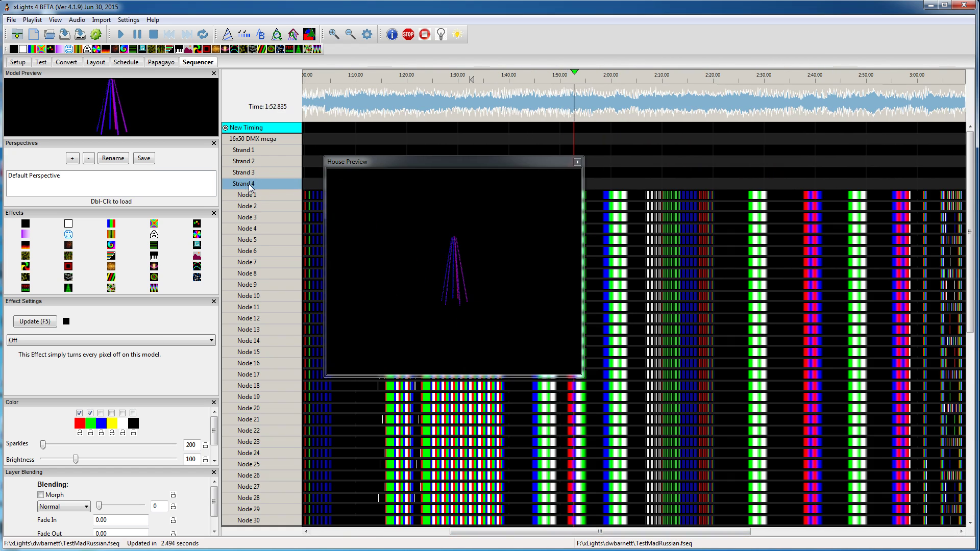
pyautogui.moveTo(475, 164); pyautogui.dragTo(581, 164)
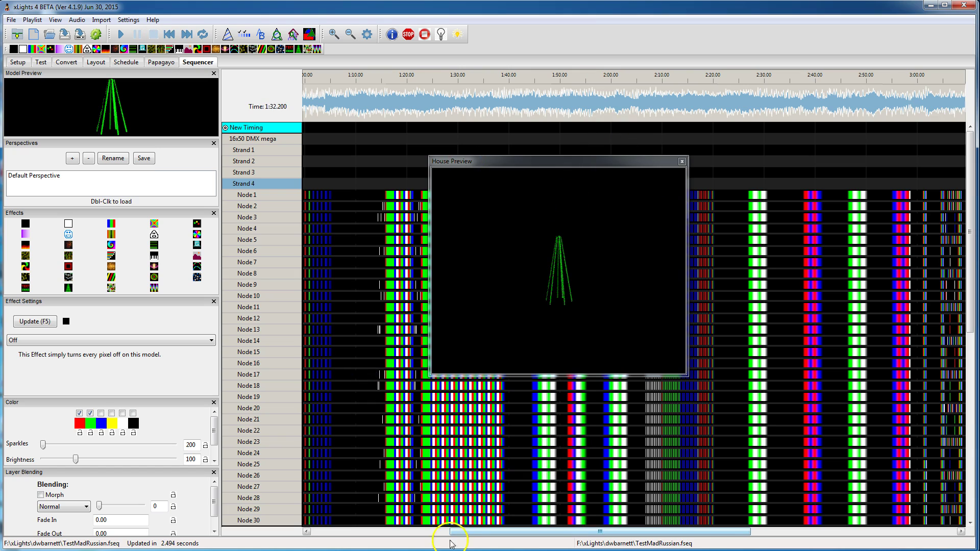
pyautogui.moveTo(489, 541); pyautogui.dragTo(383, 533)
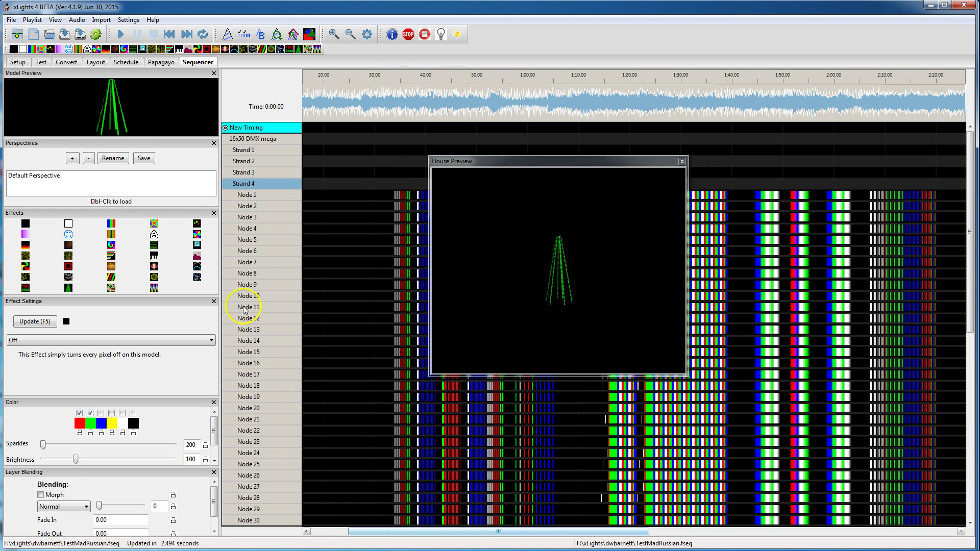
pyautogui.moveTo(361, 532); pyautogui.dragTo(670, 532)
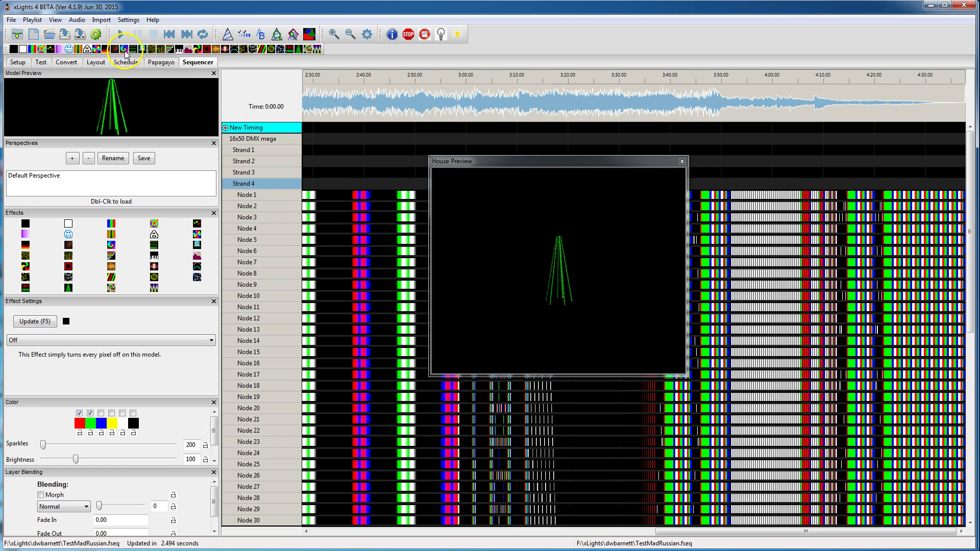
# Place a Galaxy effect on the Strand 4 row and shift it later in time
pyautogui.moveTo(340, 180); pyautogui.dragTo(340, 181)
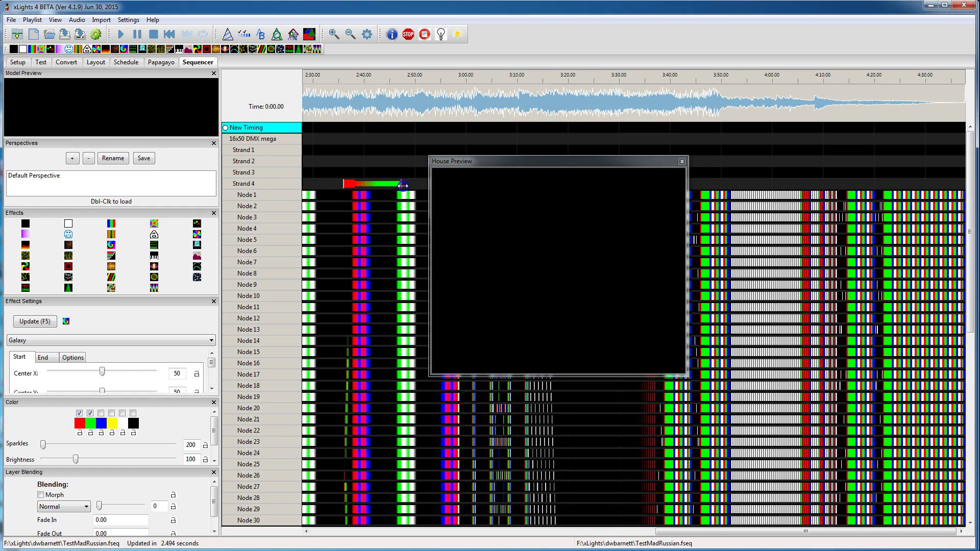
pyautogui.click(403, 185)
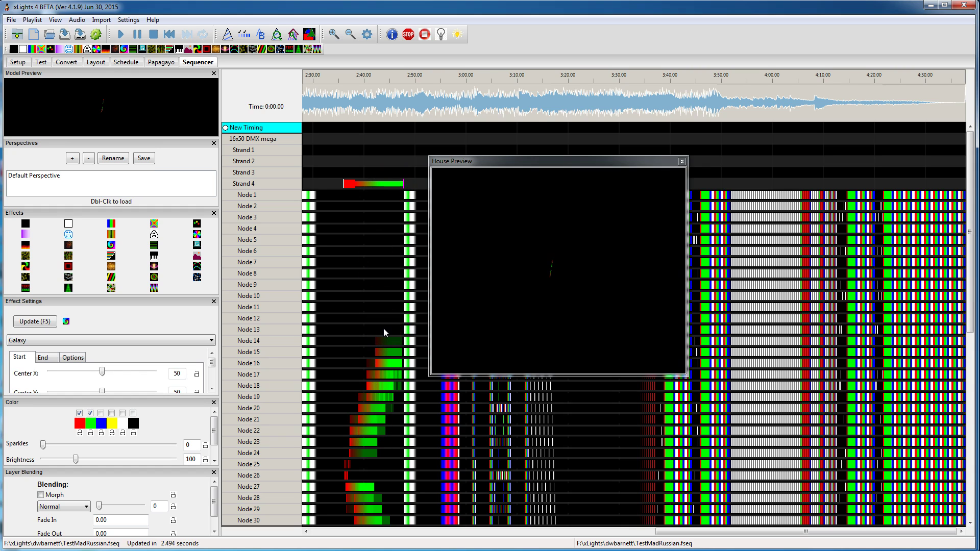
pyautogui.click(373, 184)
pyautogui.moveTo(378, 187); pyautogui.dragTo(384, 190)
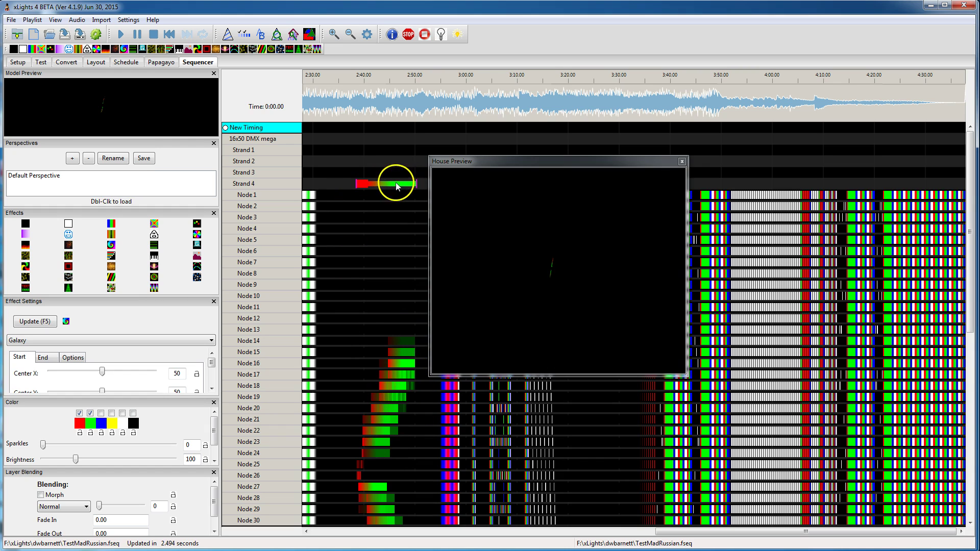
pyautogui.moveTo(397, 186); pyautogui.dragTo(385, 190)
# Delete the Galaxy effect and re-render all layers to restore the megatree data
pyautogui.press('Delete')
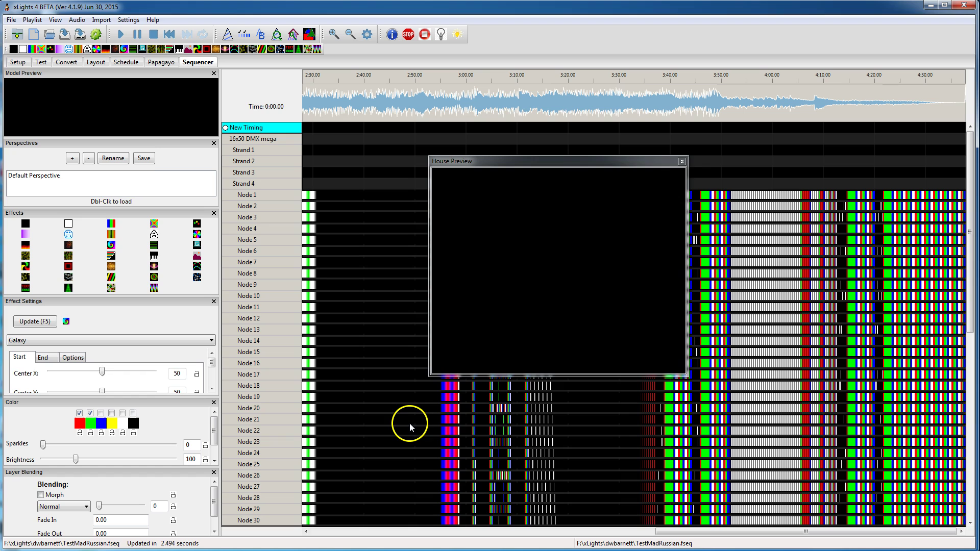
pyautogui.click(97, 34)
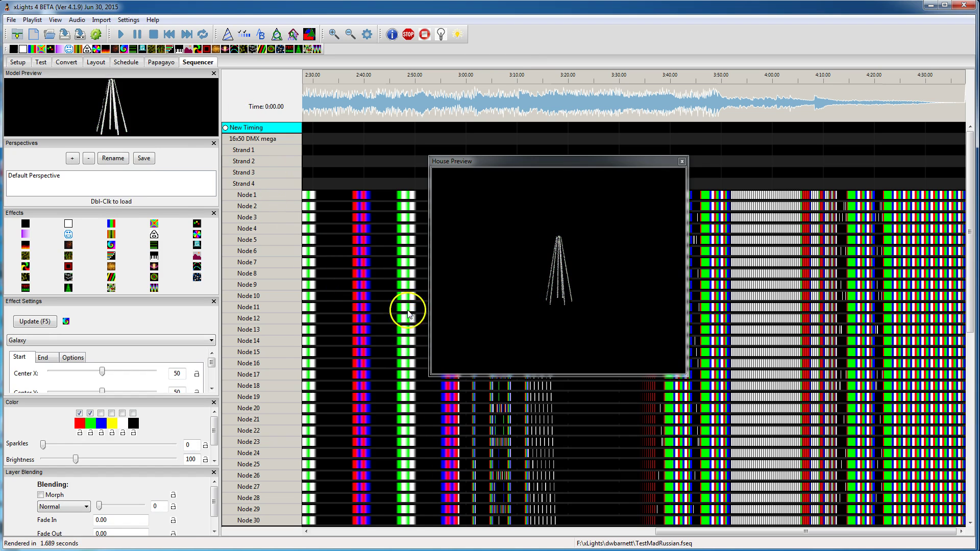
pyautogui.click(403, 349)
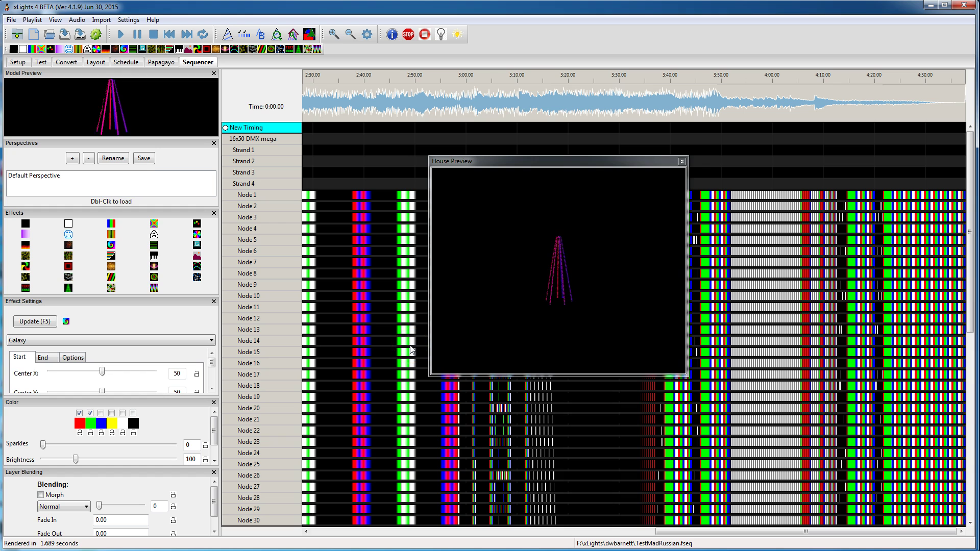
pyautogui.click(137, 23)
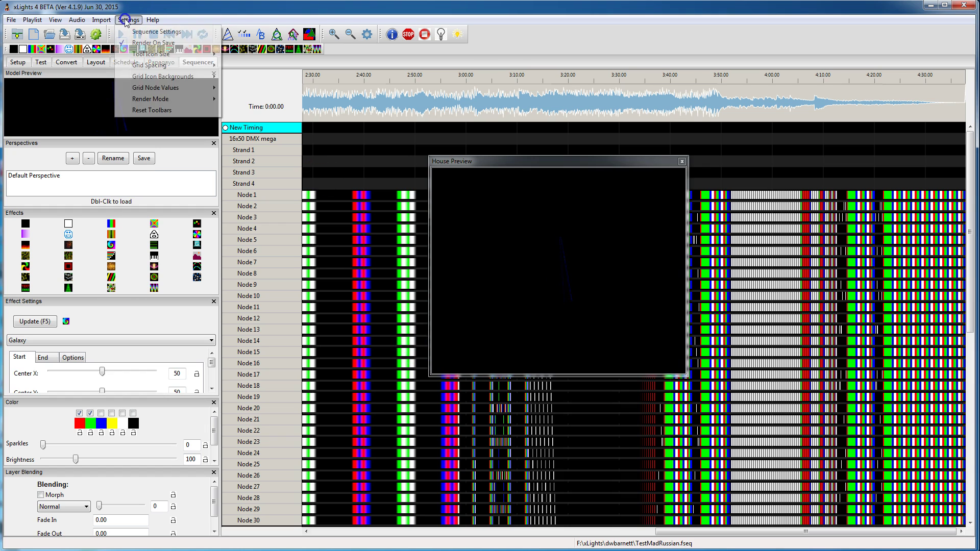
pyautogui.click(147, 31)
pyautogui.click(168, 69)
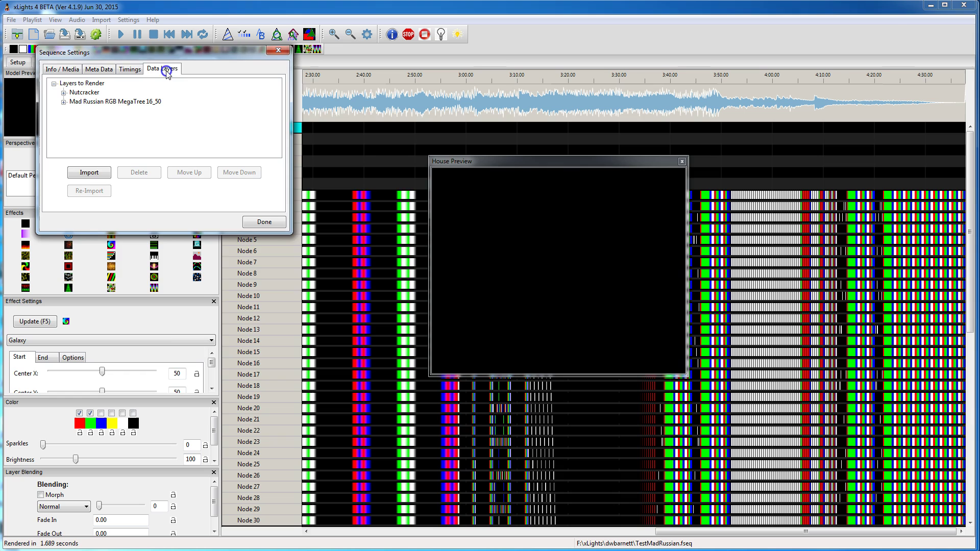
pyautogui.click(243, 266)
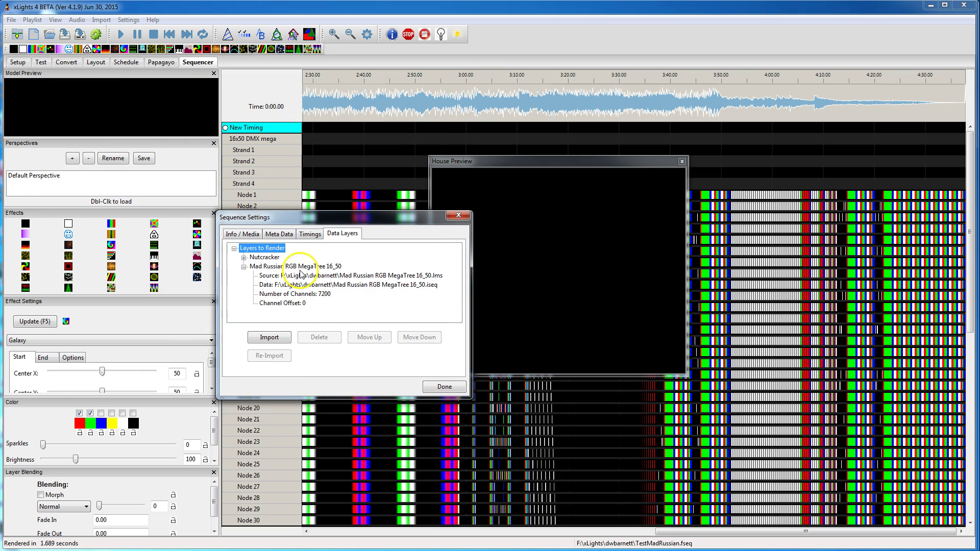
pyautogui.click(321, 266)
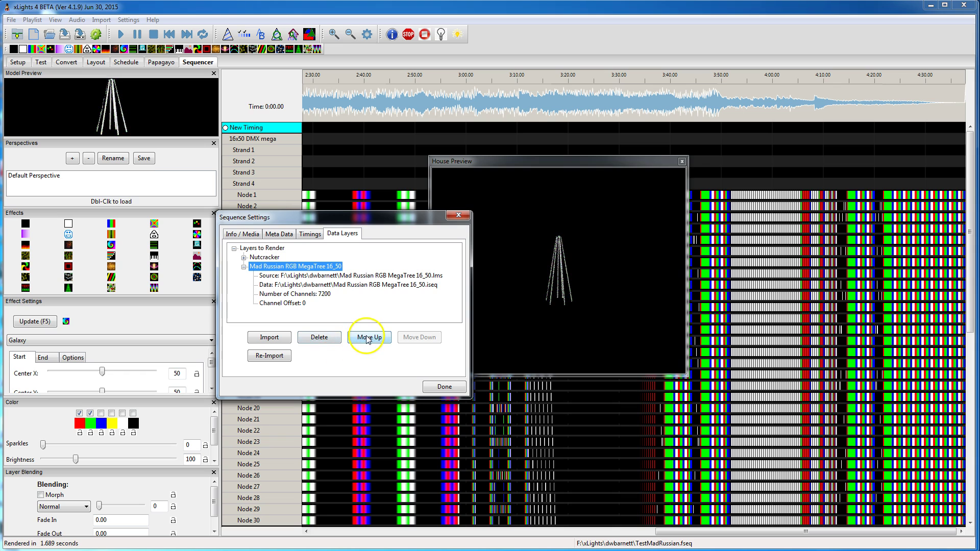
pyautogui.click(265, 258)
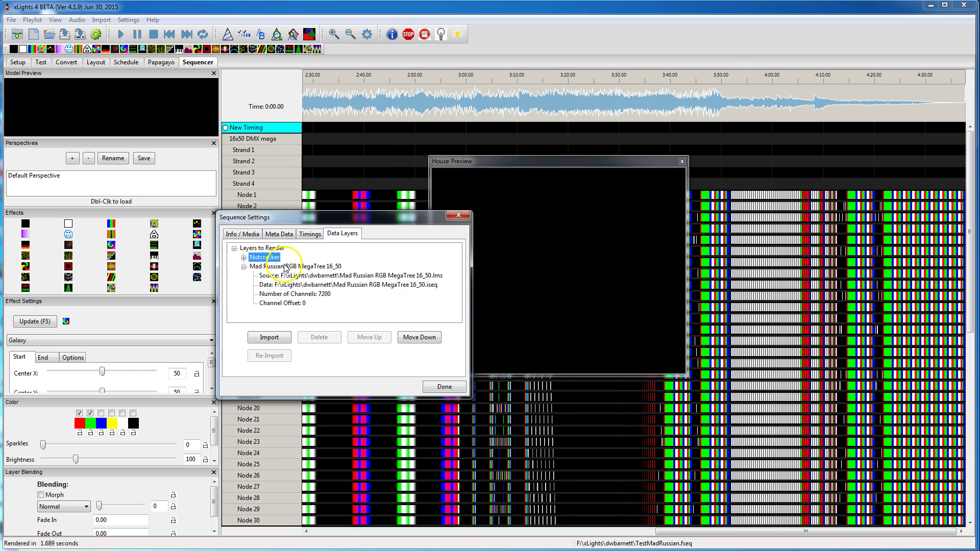
pyautogui.click(265, 267)
pyautogui.click(369, 338)
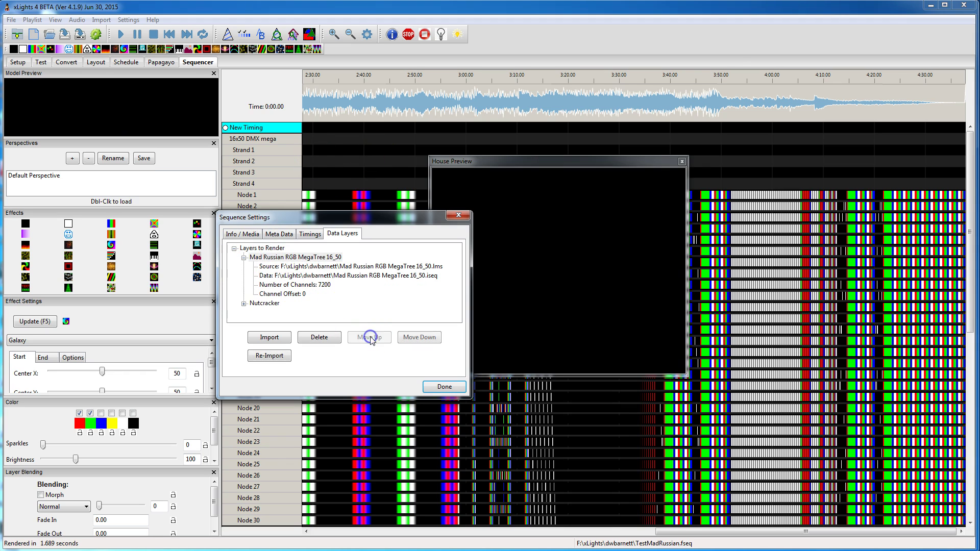
pyautogui.click(244, 258)
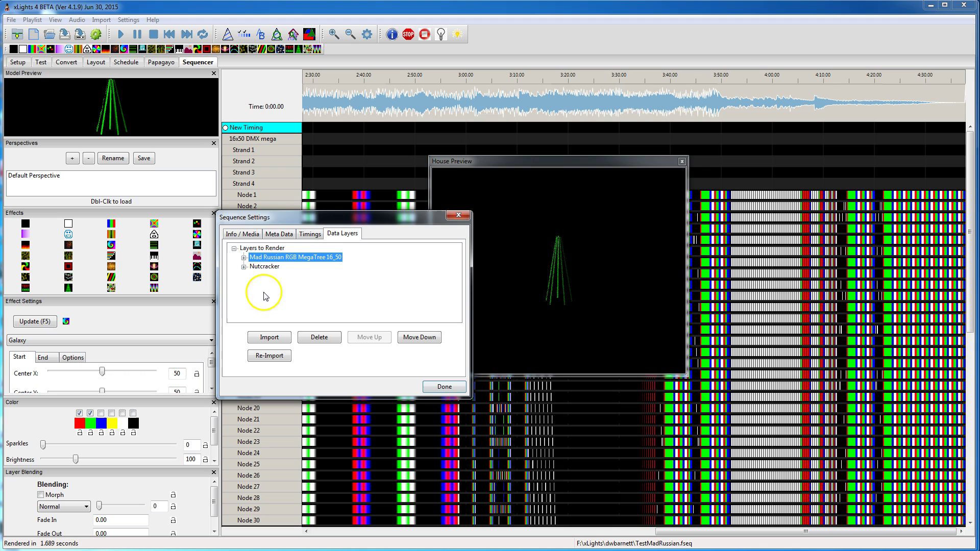
pyautogui.click(276, 267)
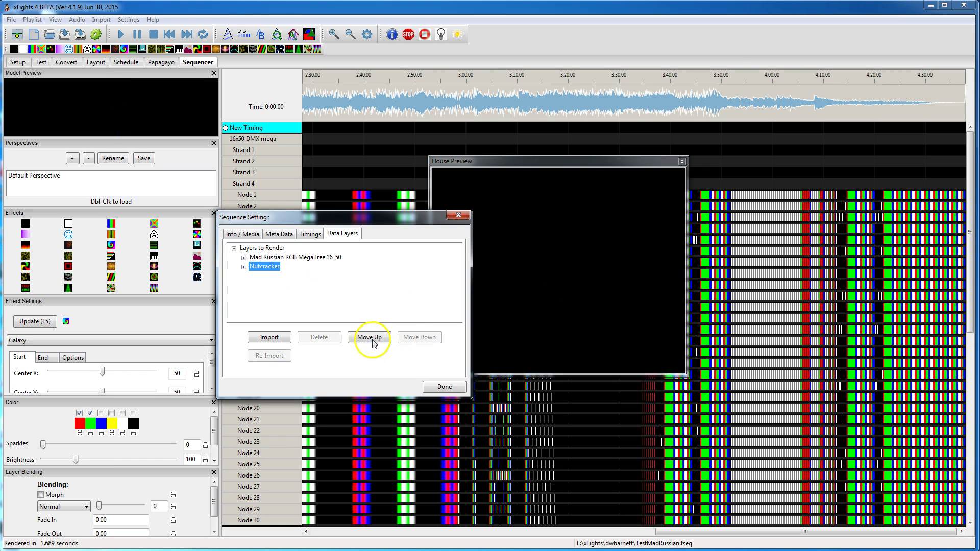
pyautogui.click(373, 340)
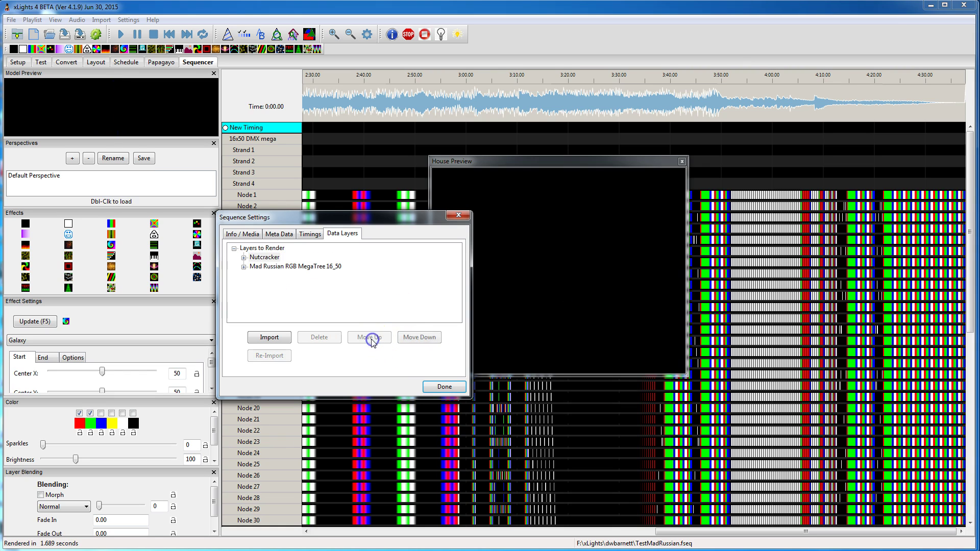
pyautogui.click(244, 266)
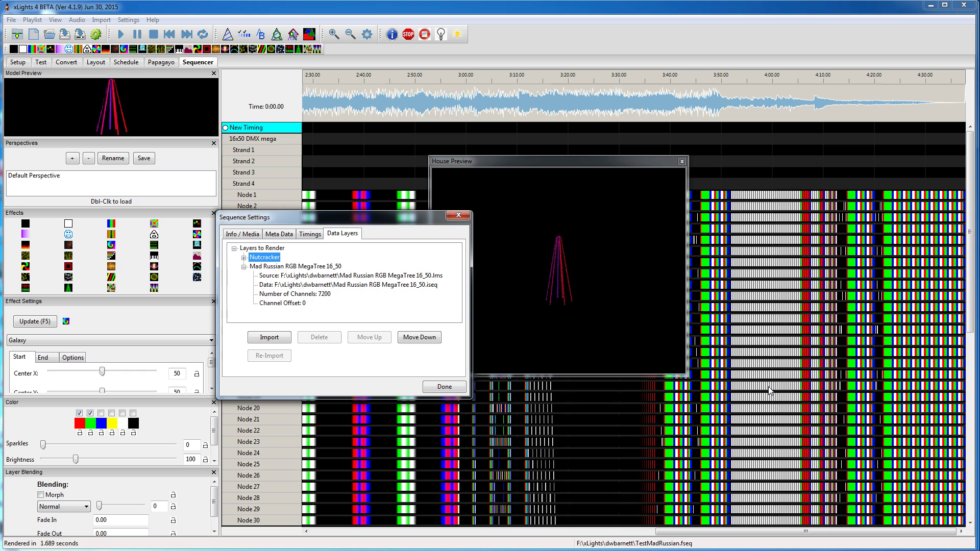
pyautogui.click(443, 386)
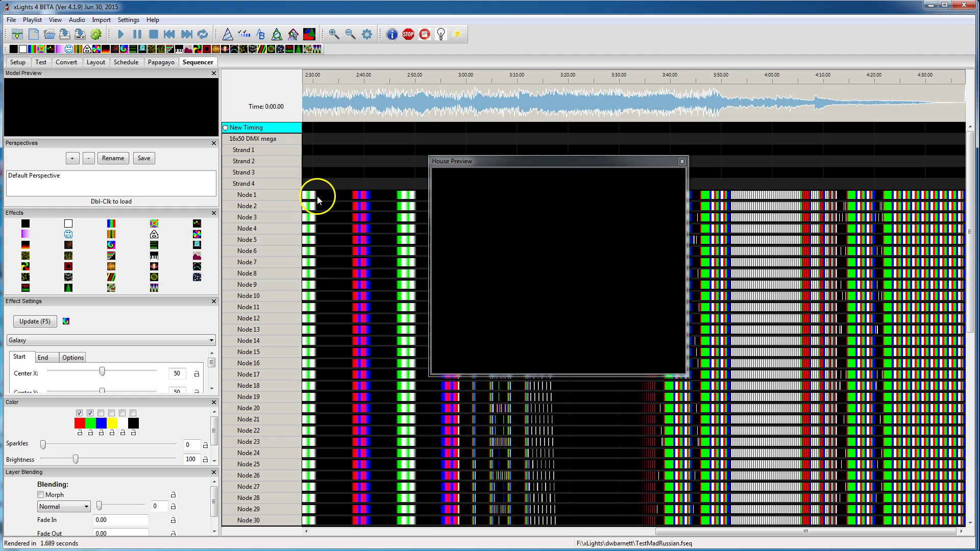
# Re-import the Mad Russian RGB MegaTree 16_50 layer from the sequence settings' Data Layers list
pyautogui.click(367, 34)
pyautogui.click(162, 68)
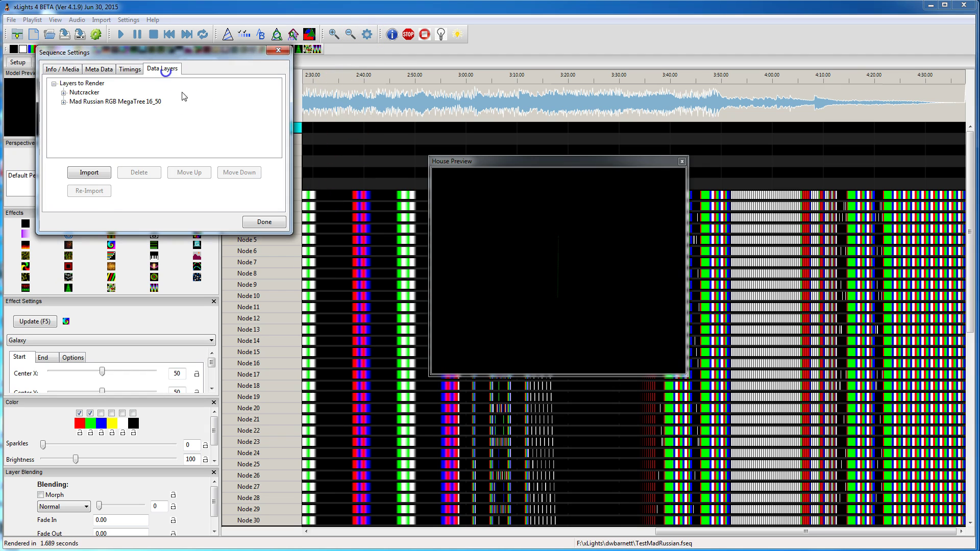
pyautogui.click(99, 101)
pyautogui.doubleClick(98, 102)
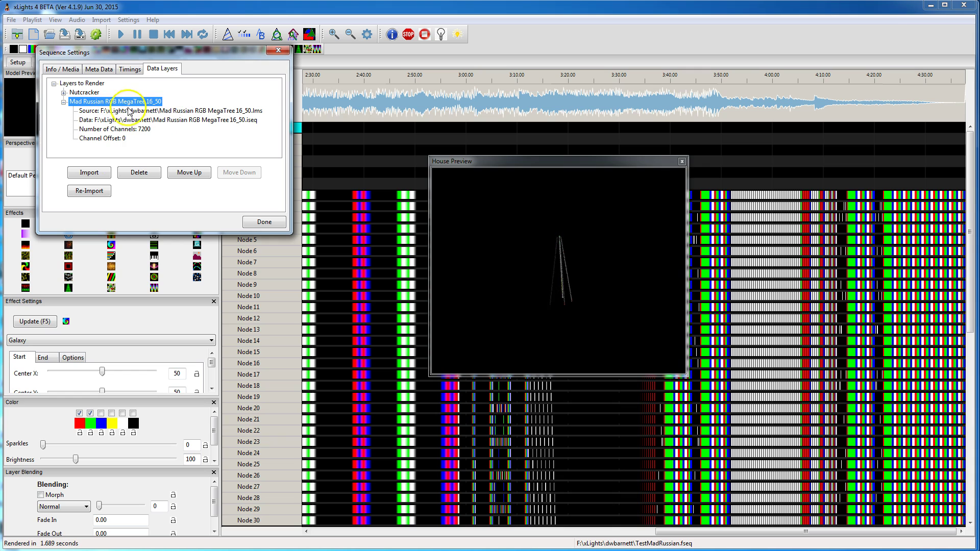
pyautogui.click(92, 191)
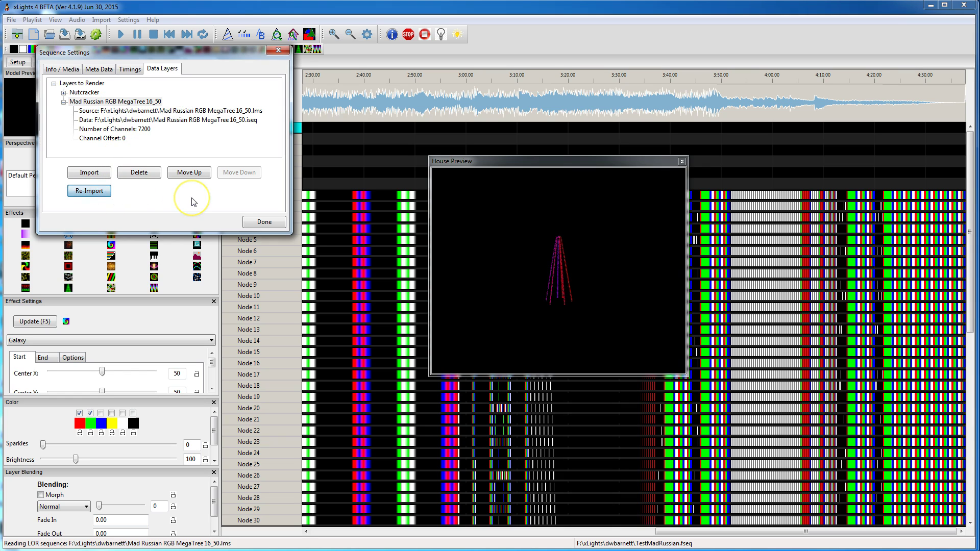